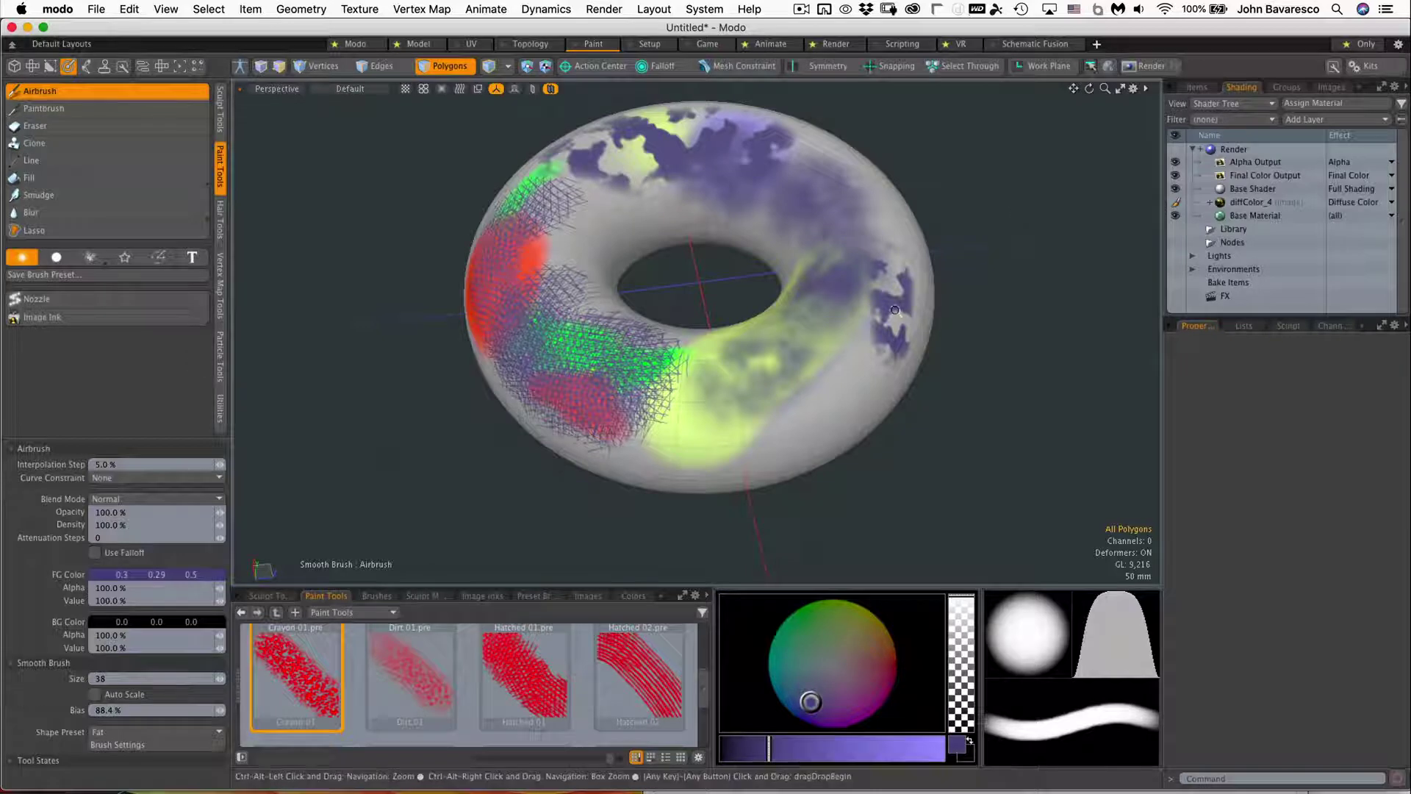
Step: Add a new empty mesh item to the scene
scroll(800, 381, "up", 2)
mouse_move(799, 382)
left_mouse_down("alt")
mouse_move(793, 347)
mouse_move(830, 416)
left_mouse_up("alt")
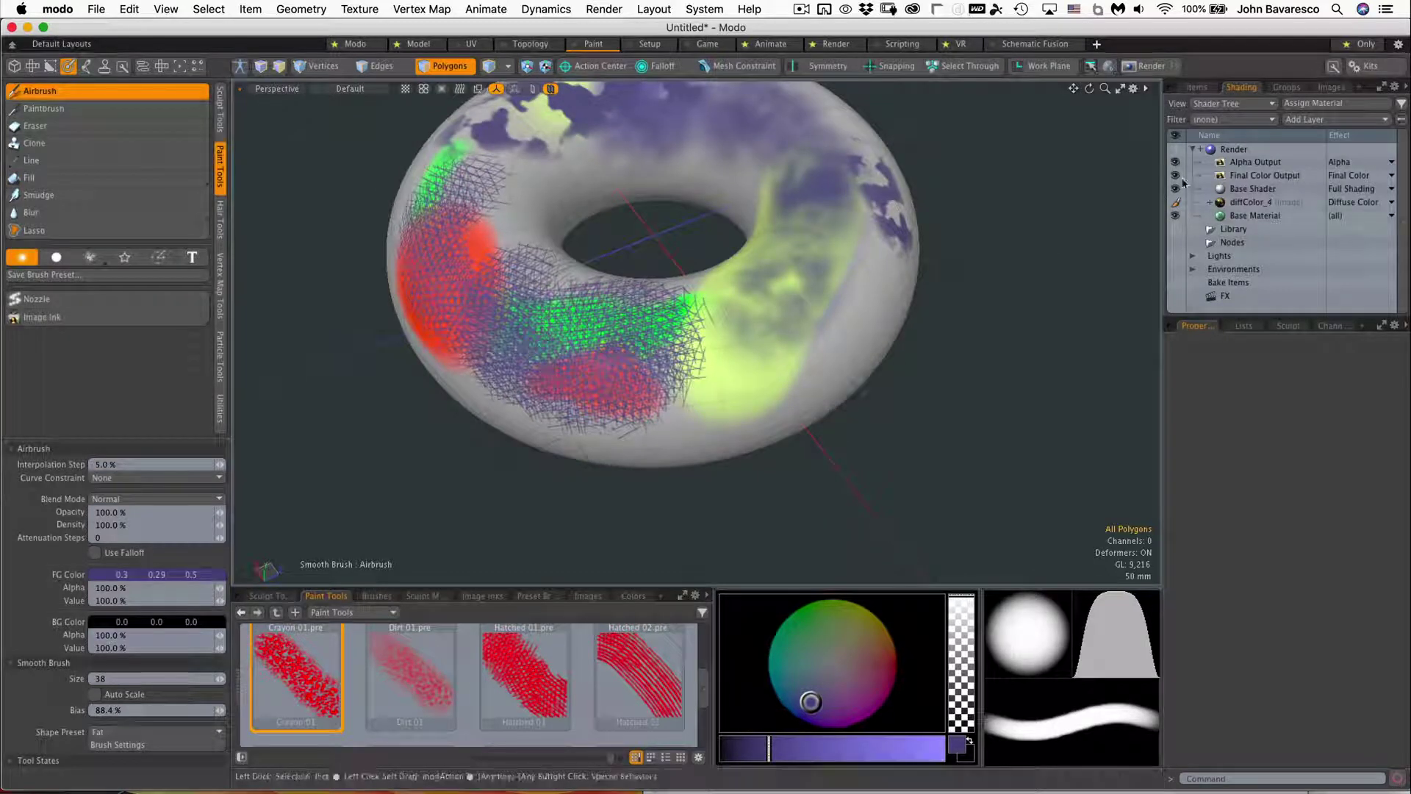
left_click(1196, 90)
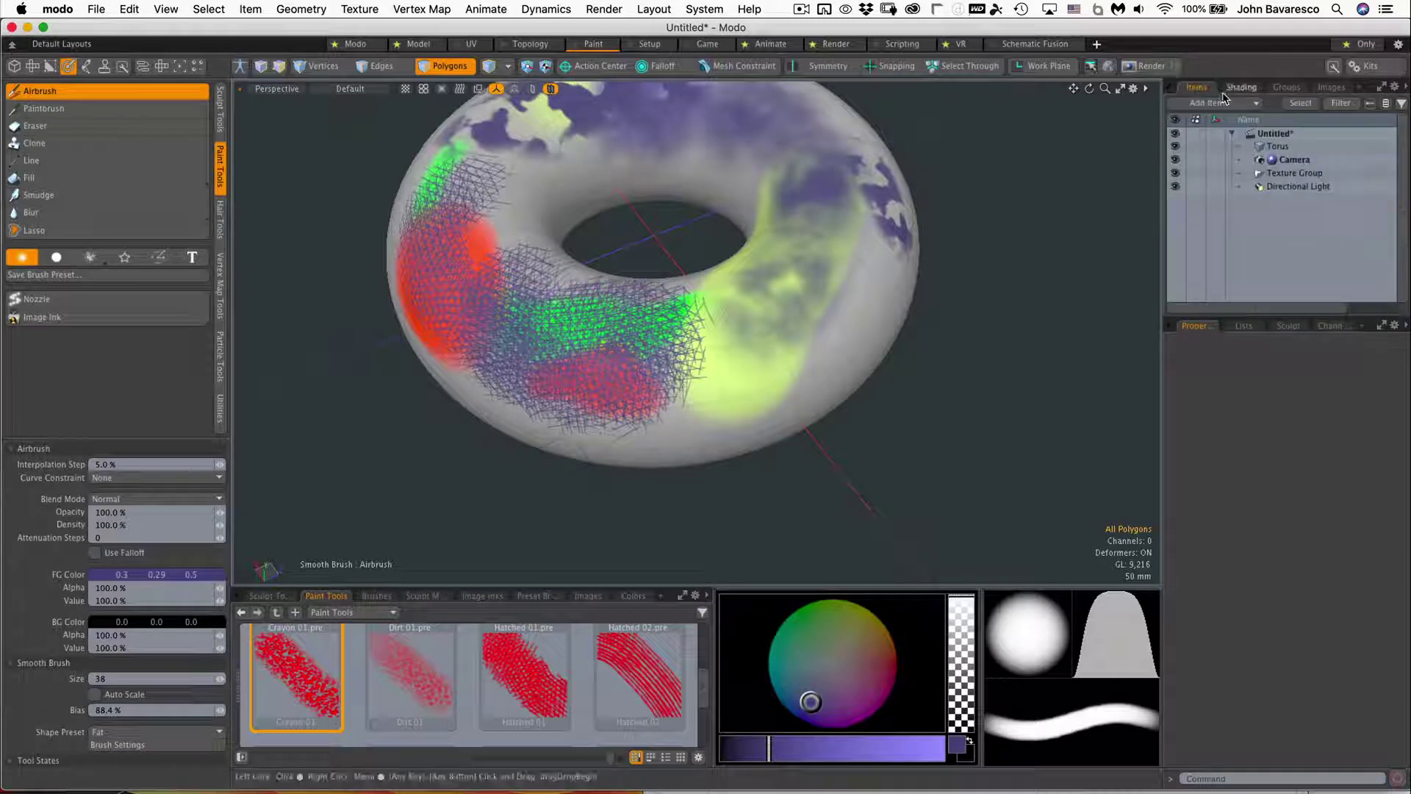
left_click(1257, 104)
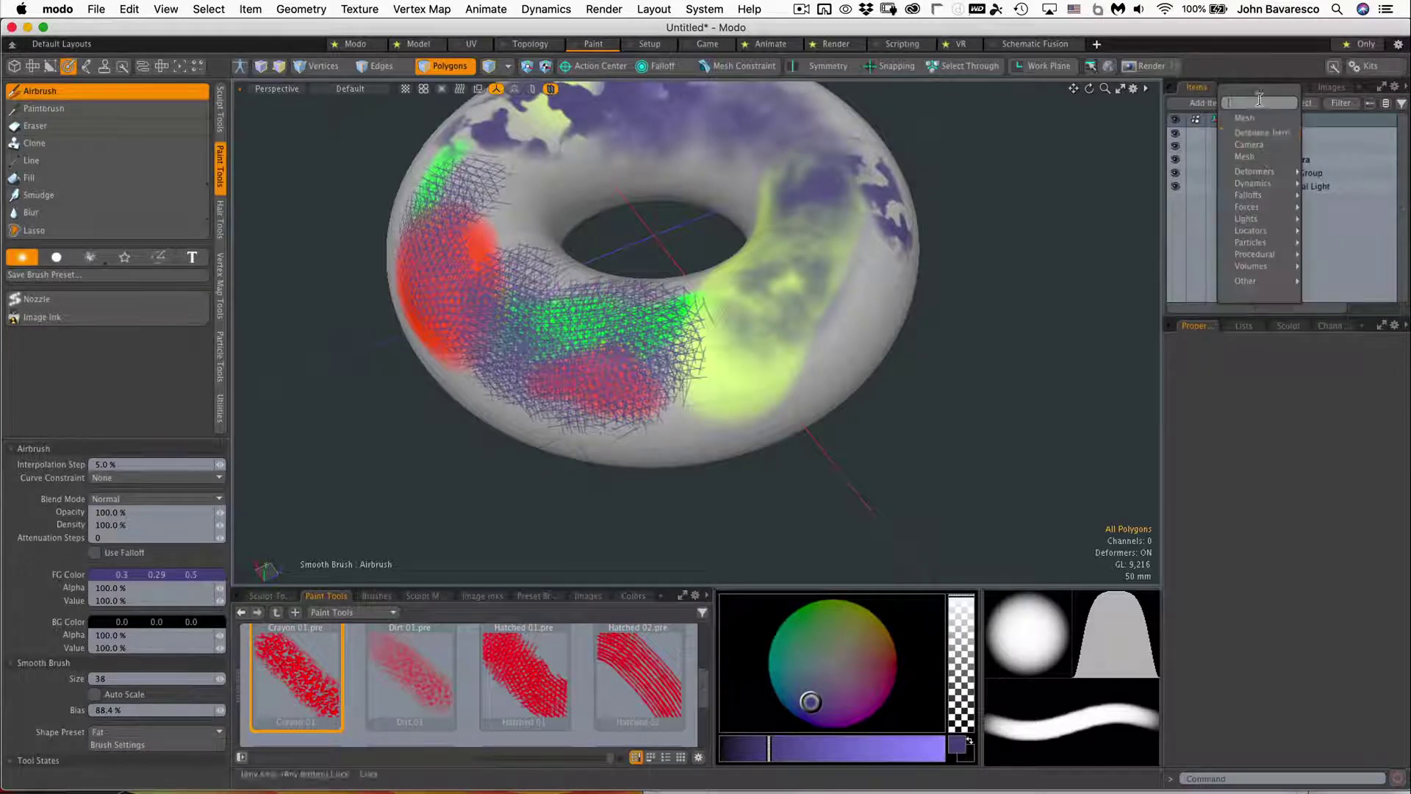
left_click(1270, 157)
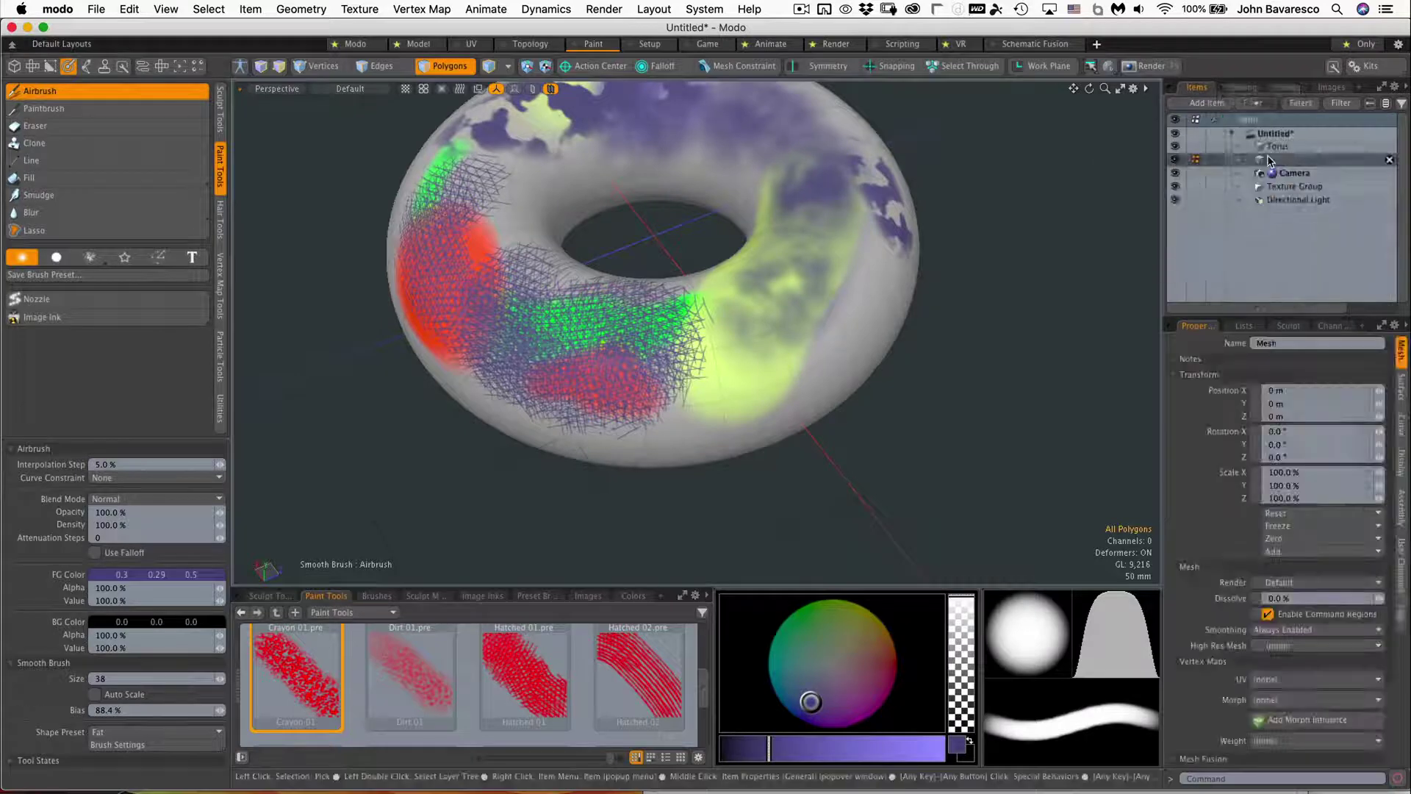
Step: Draw a seven-point curve across the front of the torus in the new mesh, with the mesh constraint set to Background
left_click(14, 66)
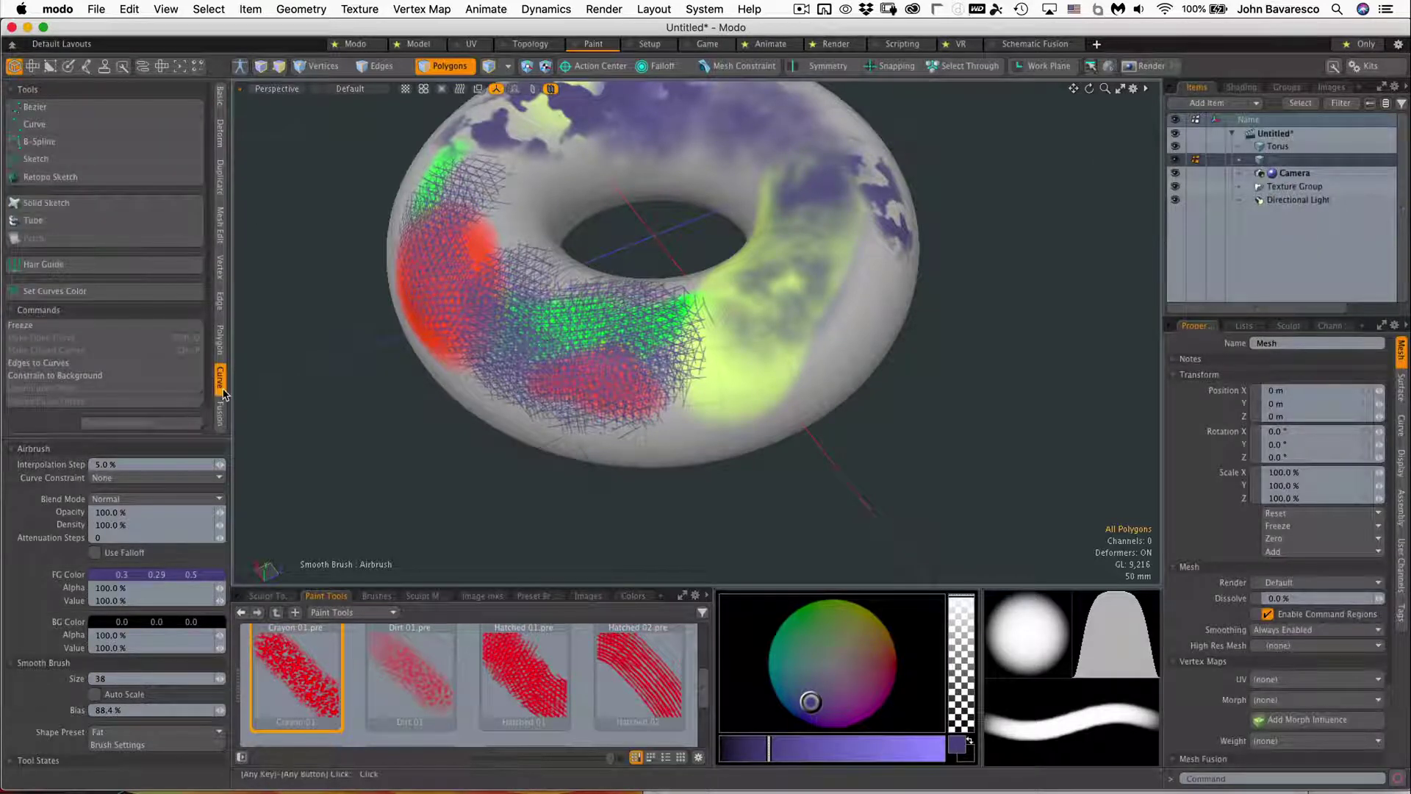
left_click(126, 123)
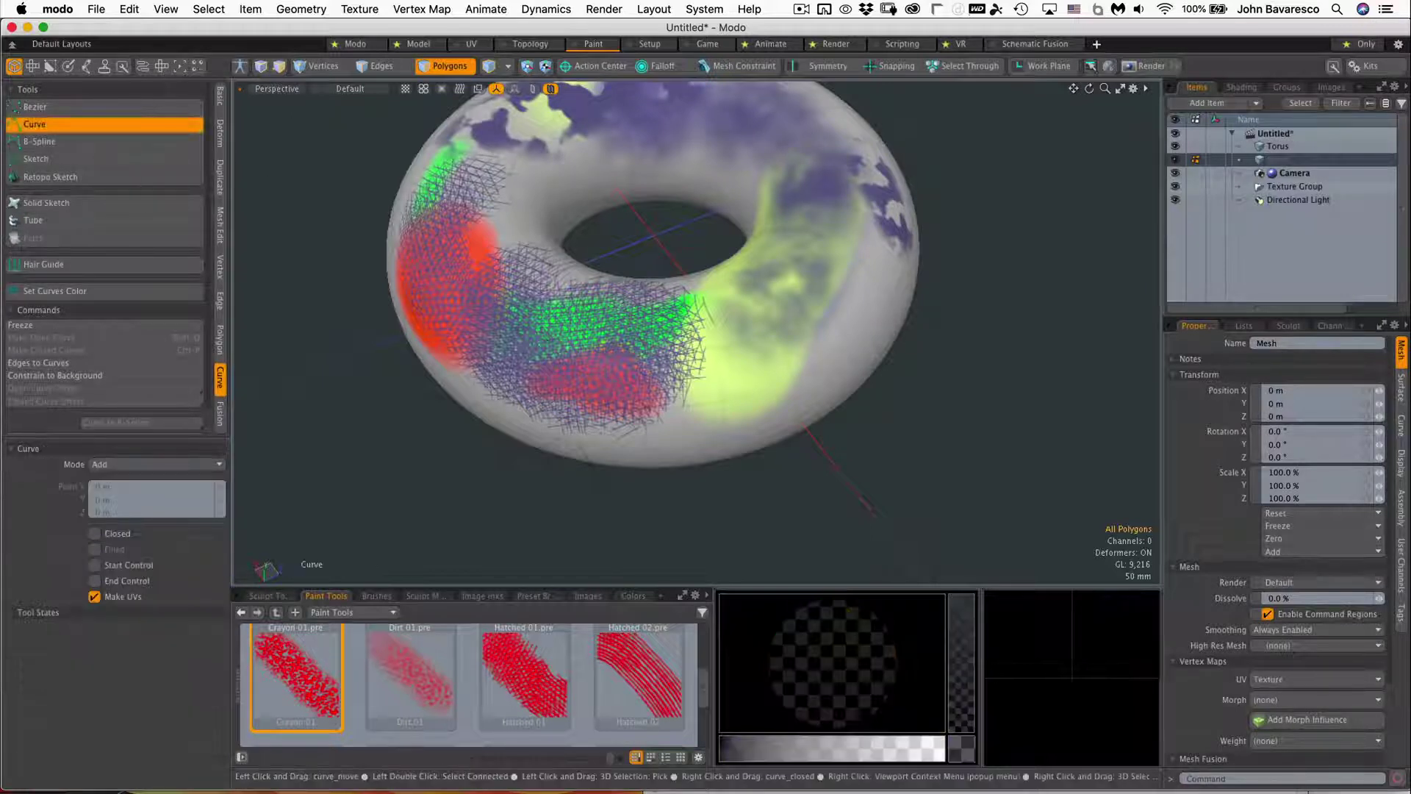
left_click_drag(689, 401, 706, 371, "alt")
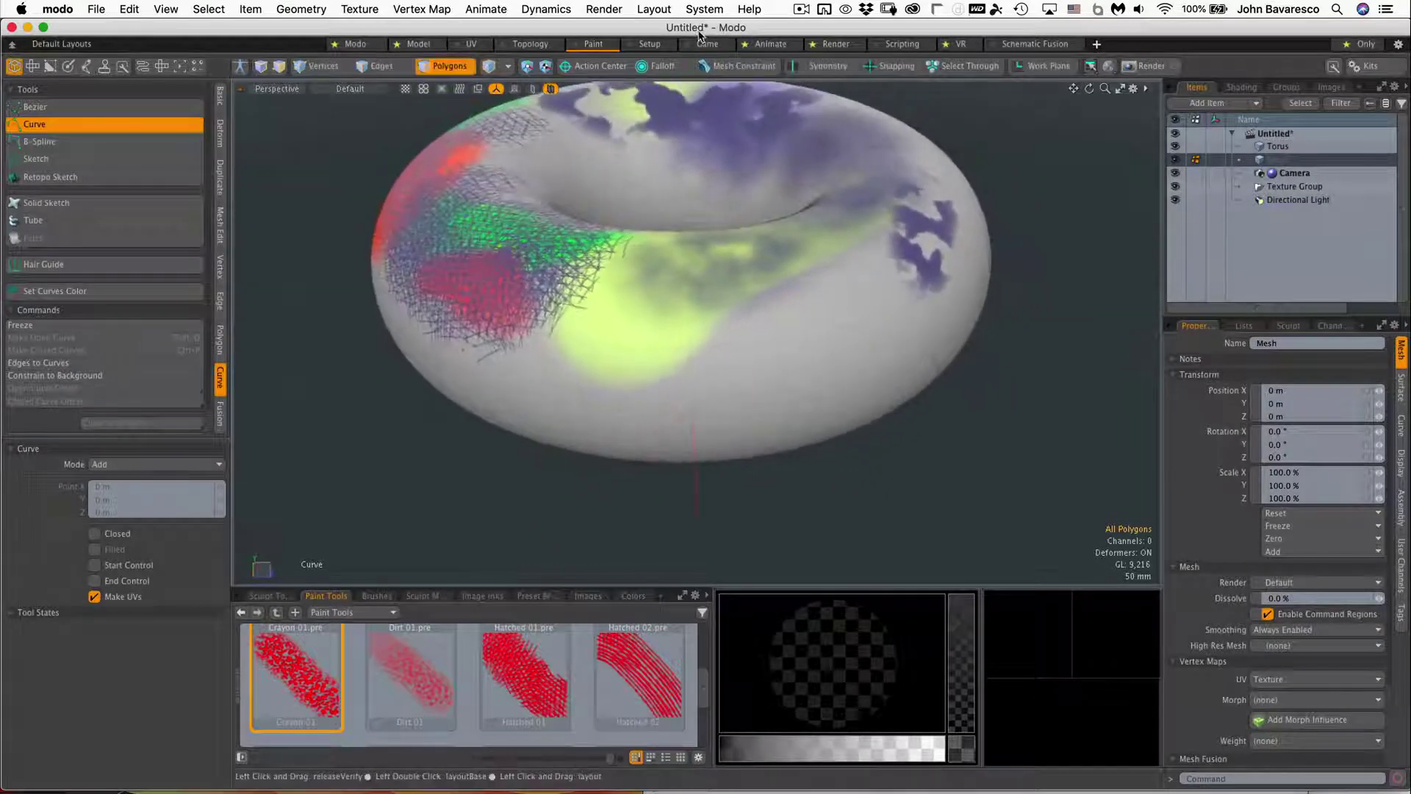
left_click(745, 67)
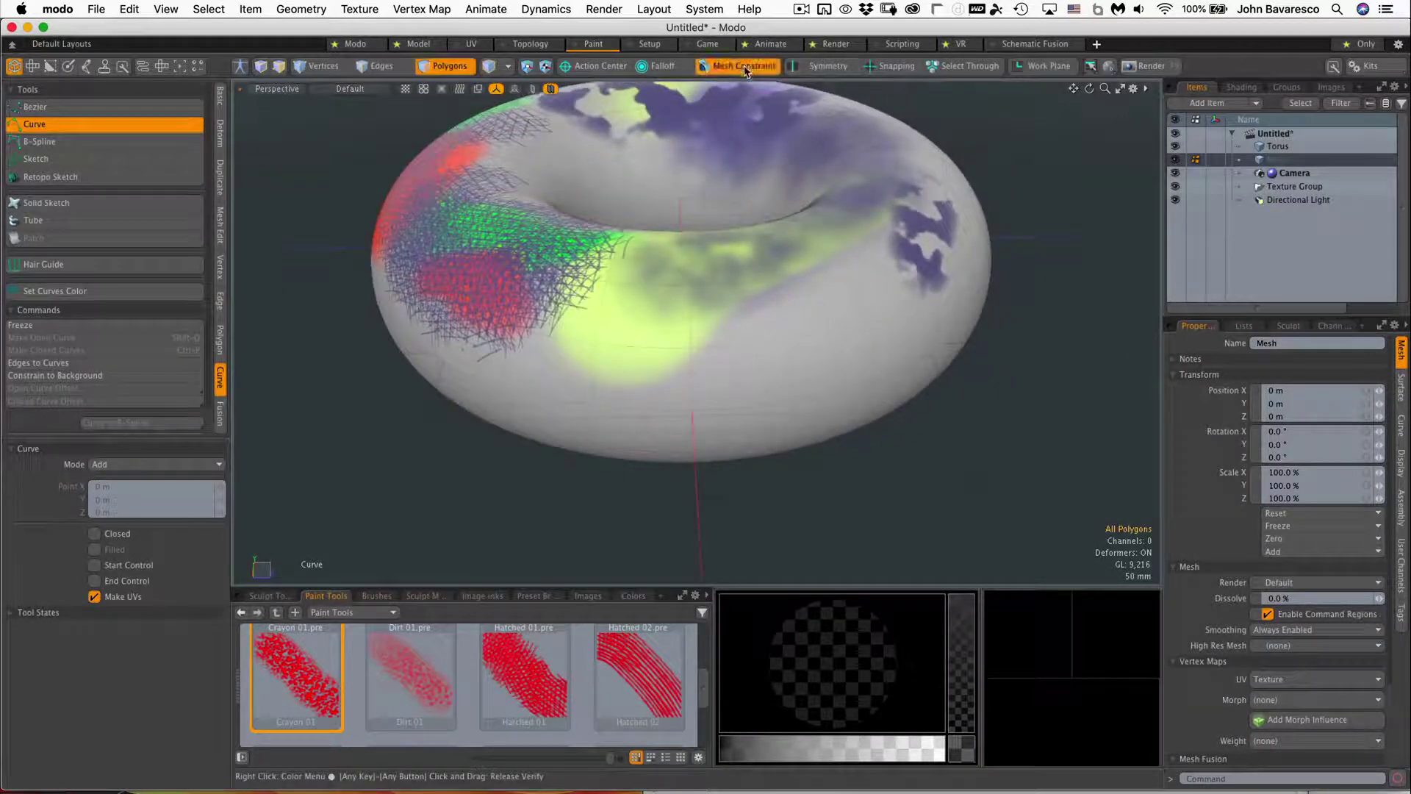
left_click(548, 377)
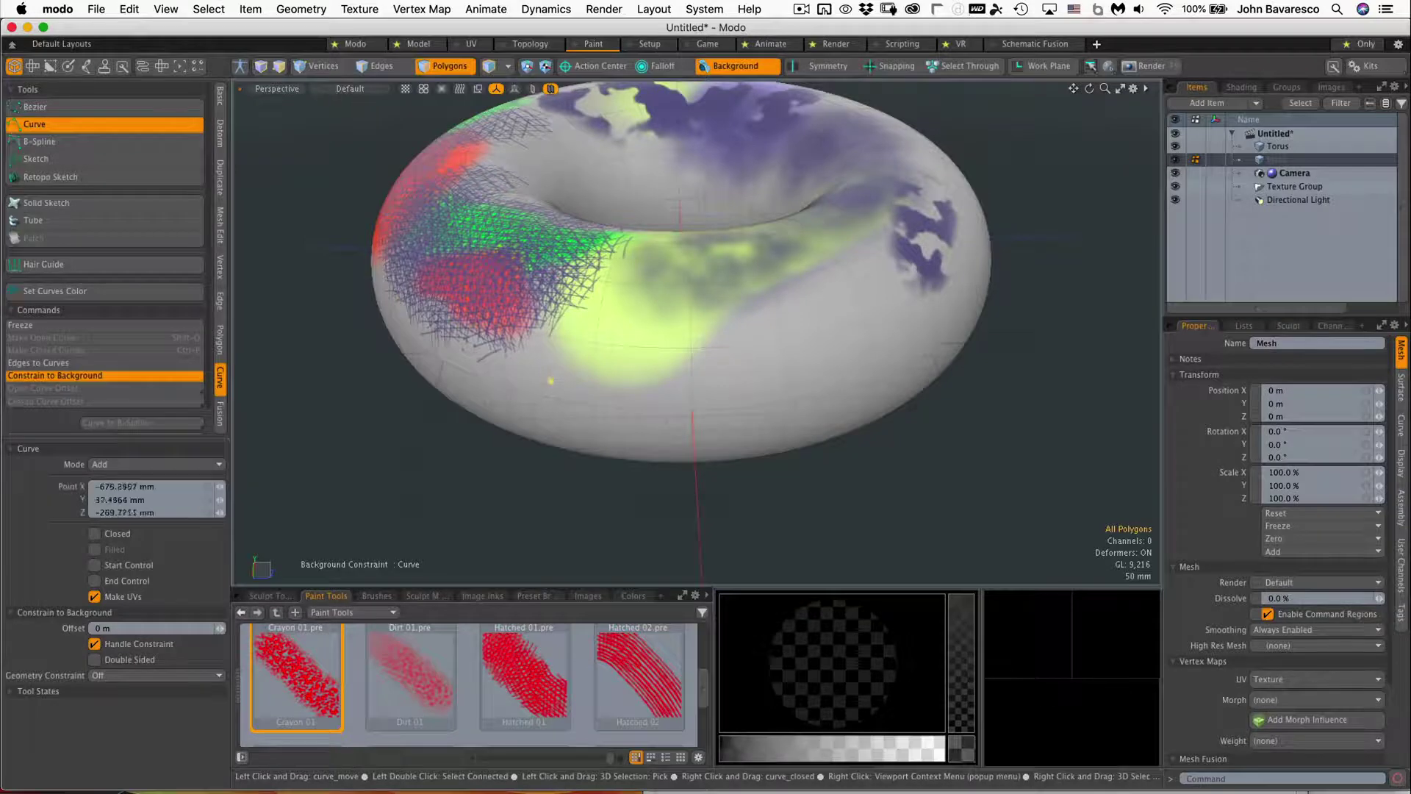
left_click(602, 337)
left_click(718, 314)
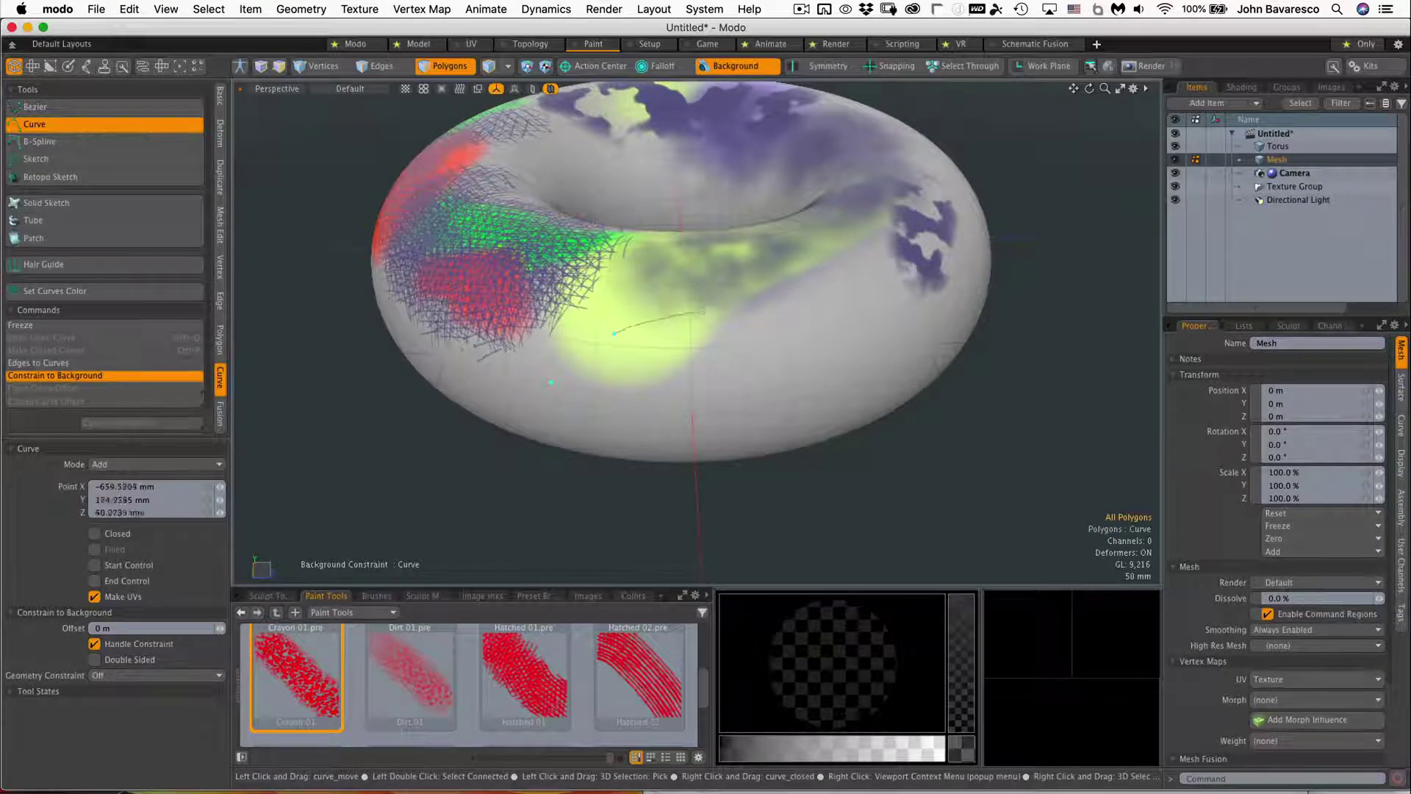
left_click(811, 323)
left_click(889, 339)
left_click_drag(953, 248, 940, 226)
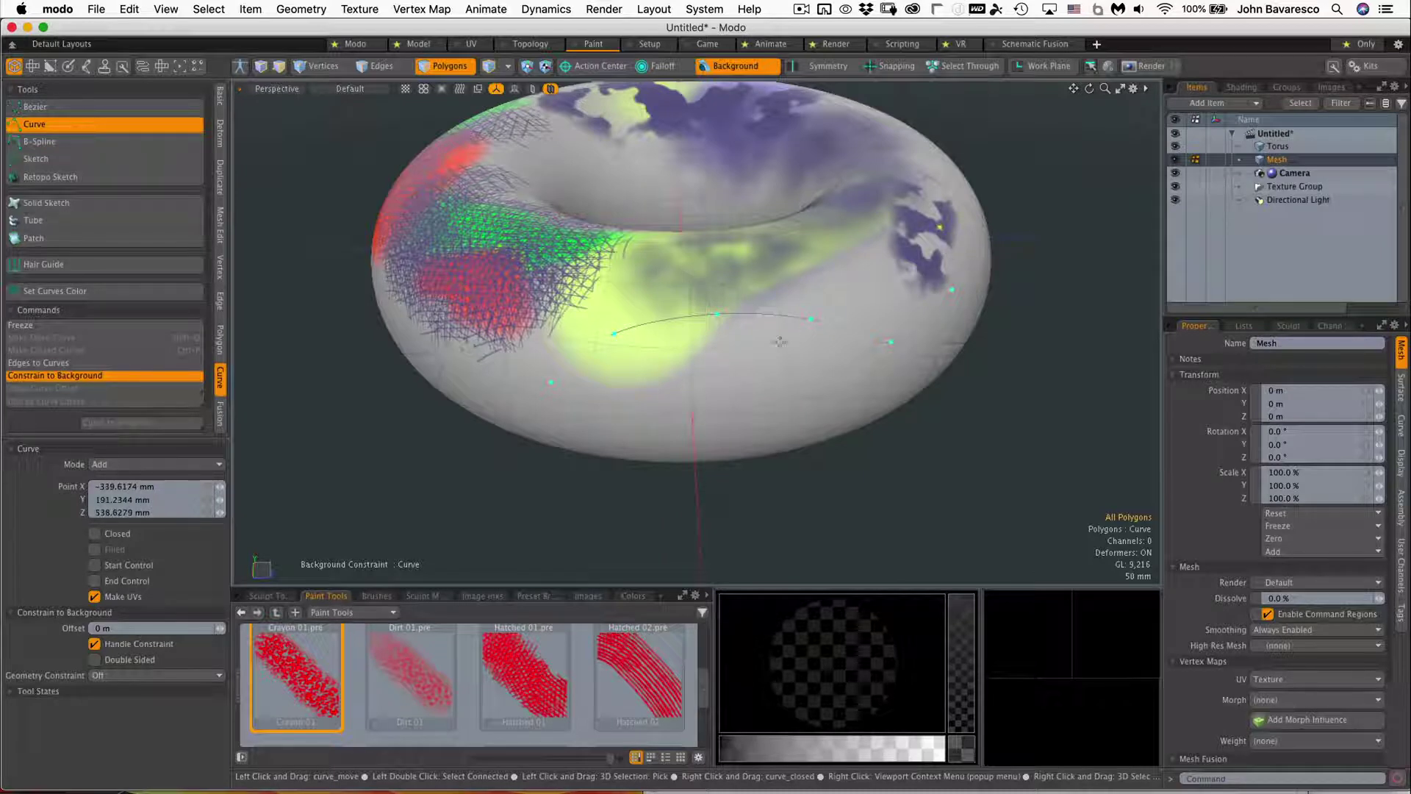
left_click_drag(725, 404, 779, 368, "alt")
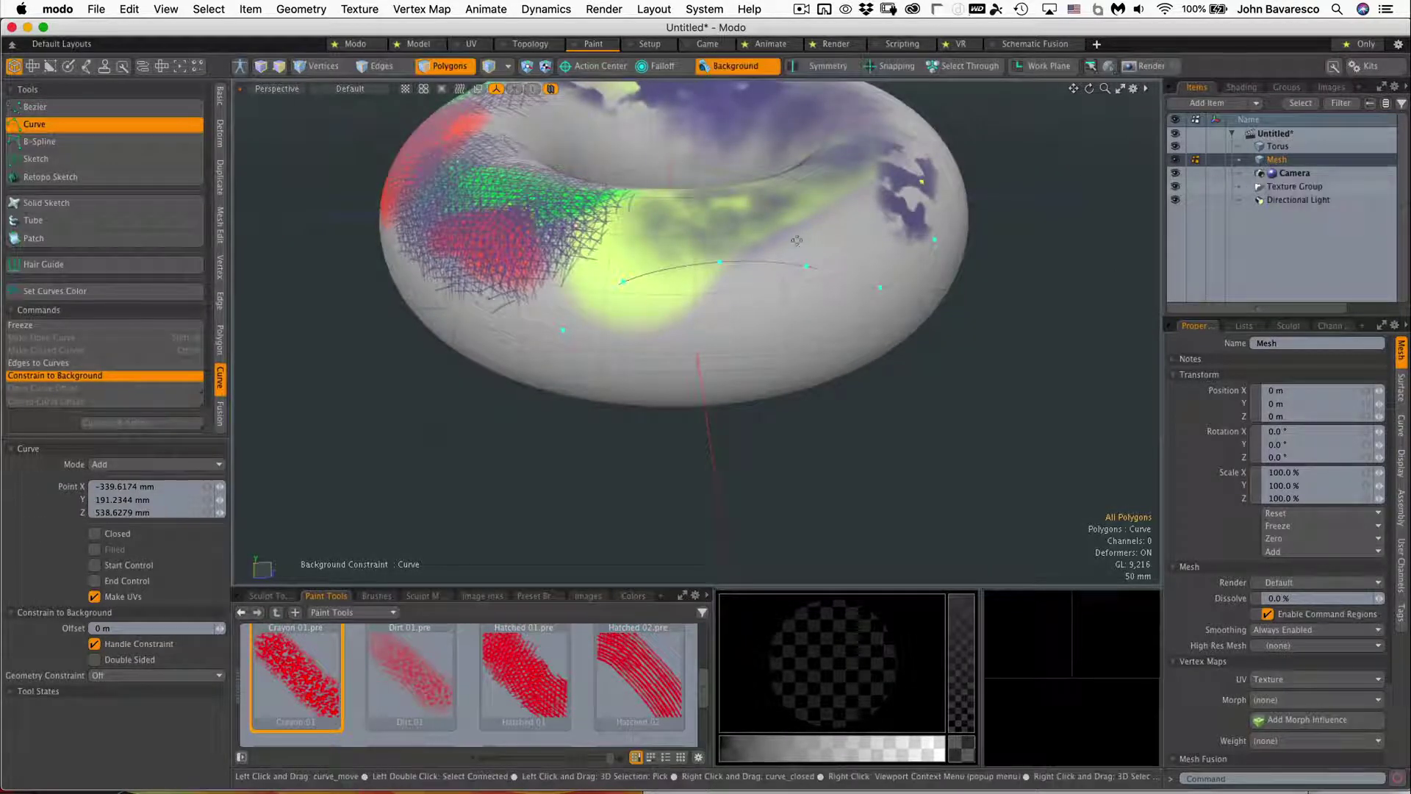
key("space")
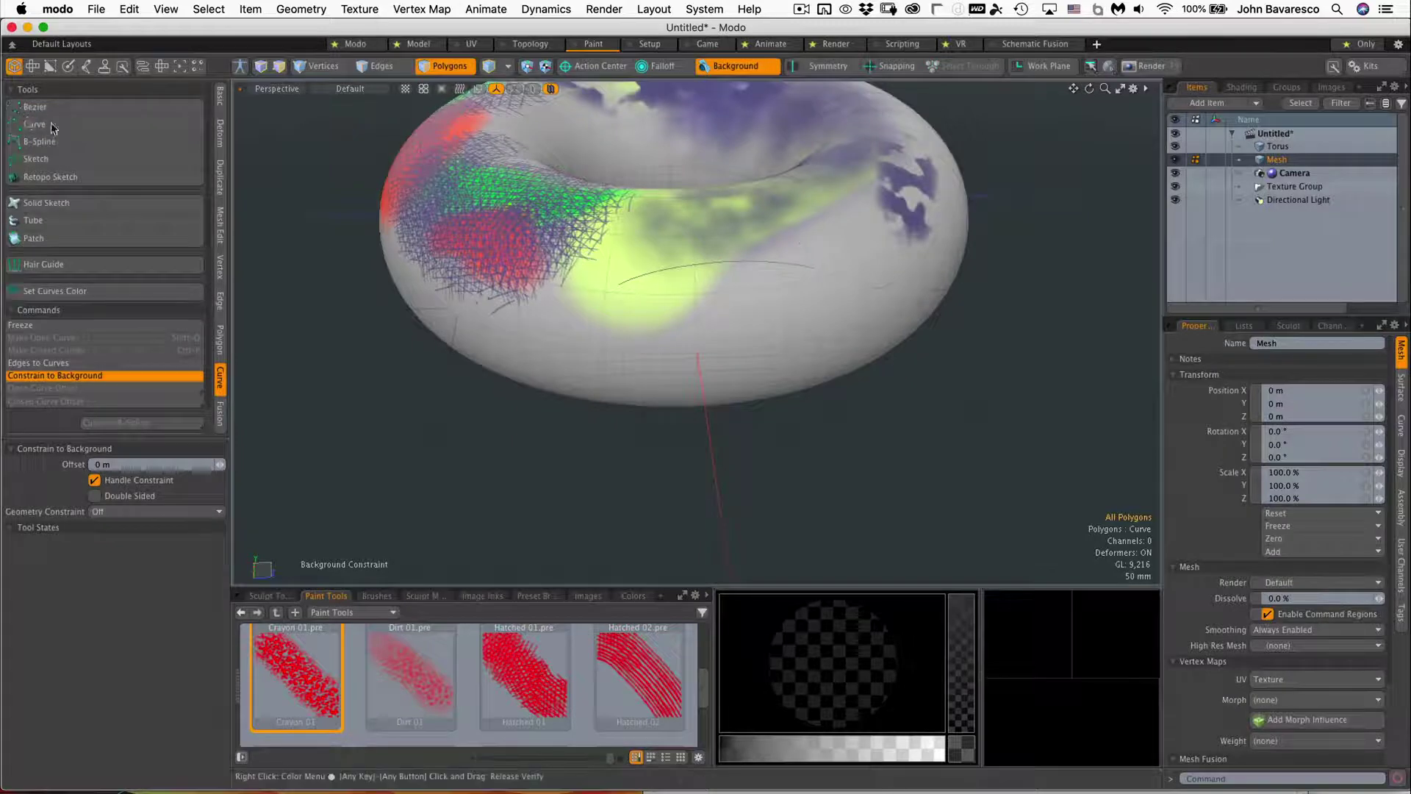
Step: Draw a second, five-point curve on the torus below the first one and turn off the background mesh constraint
left_click(582, 353)
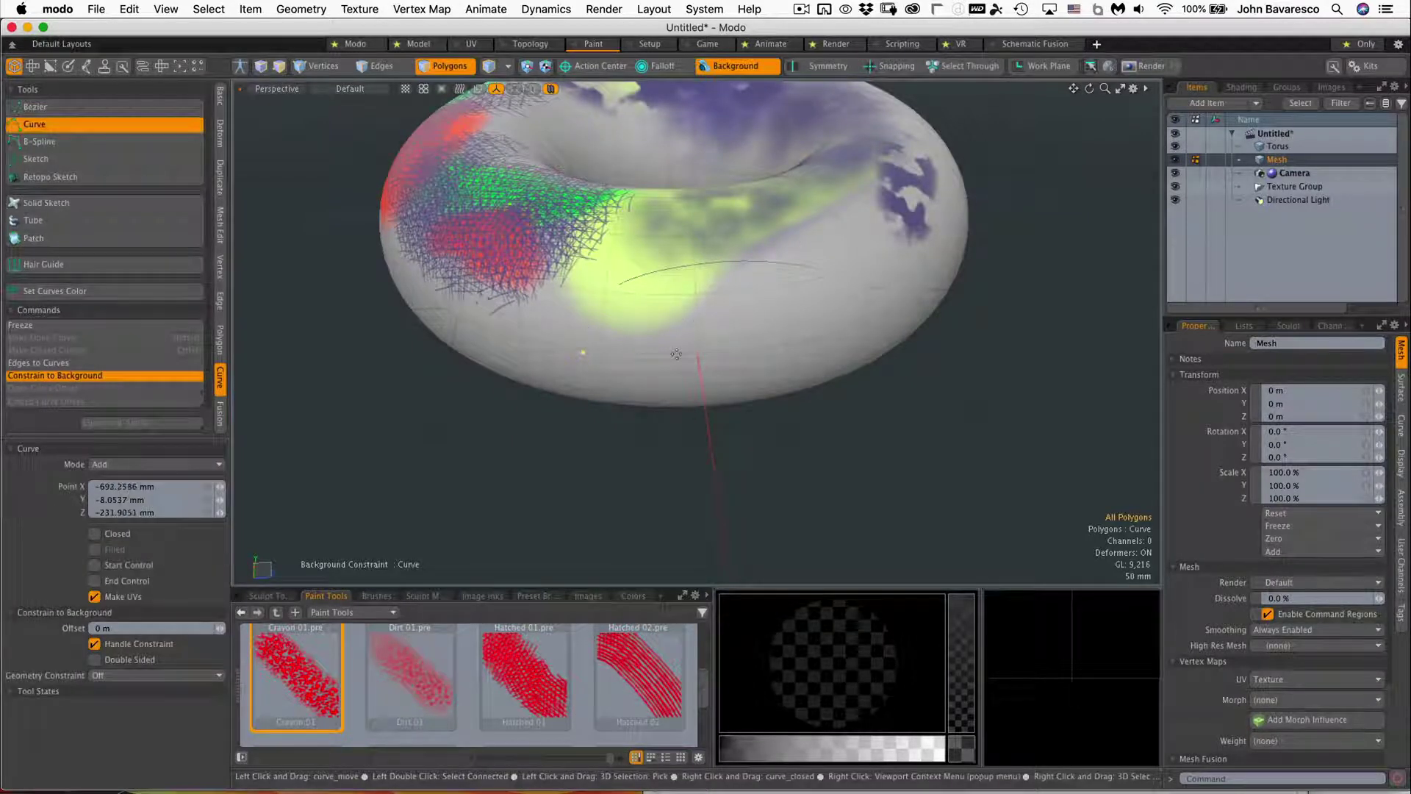
left_click(684, 352)
left_click(796, 350)
left_click_drag(796, 350, 796, 344)
left_click(893, 223)
left_click(927, 191)
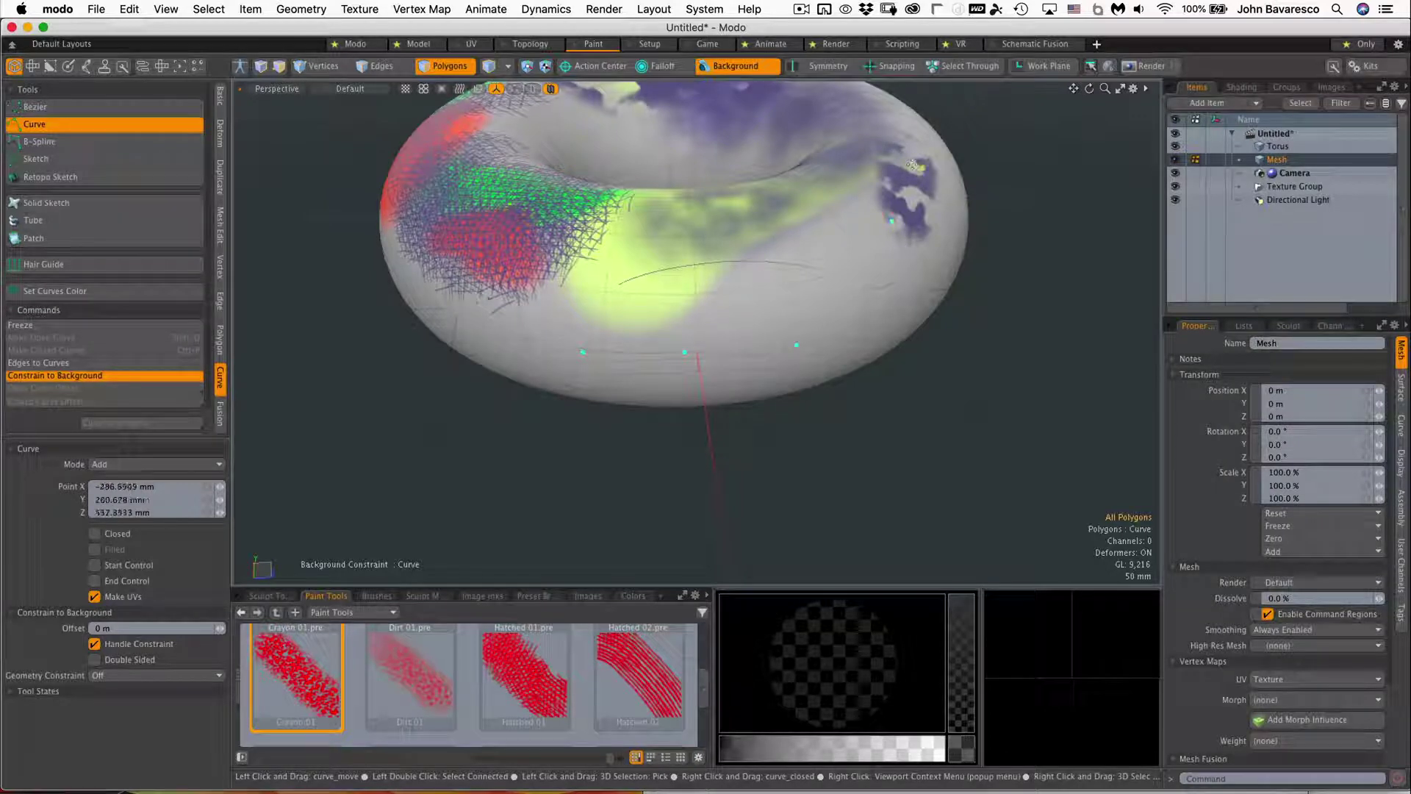
left_click(734, 68)
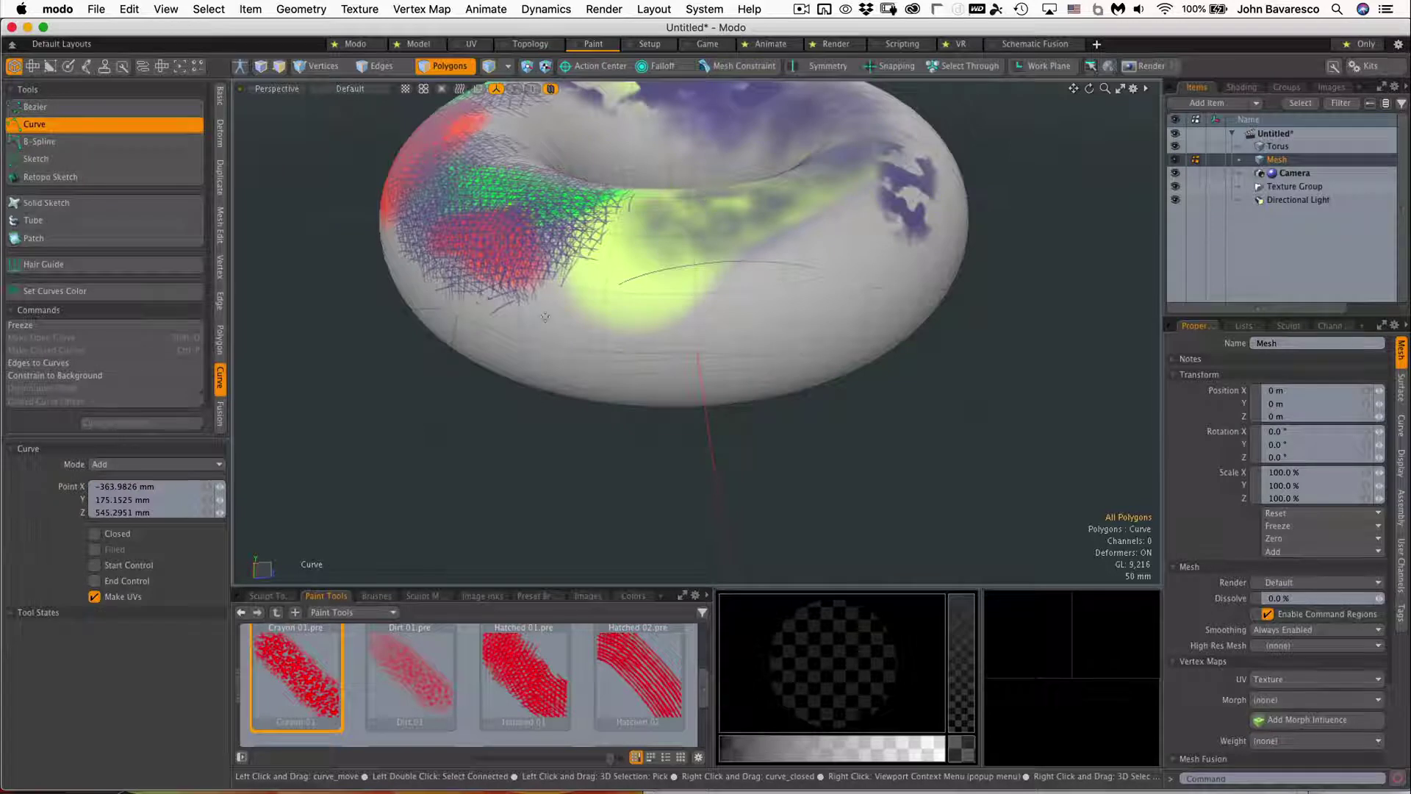
left_click(139, 123)
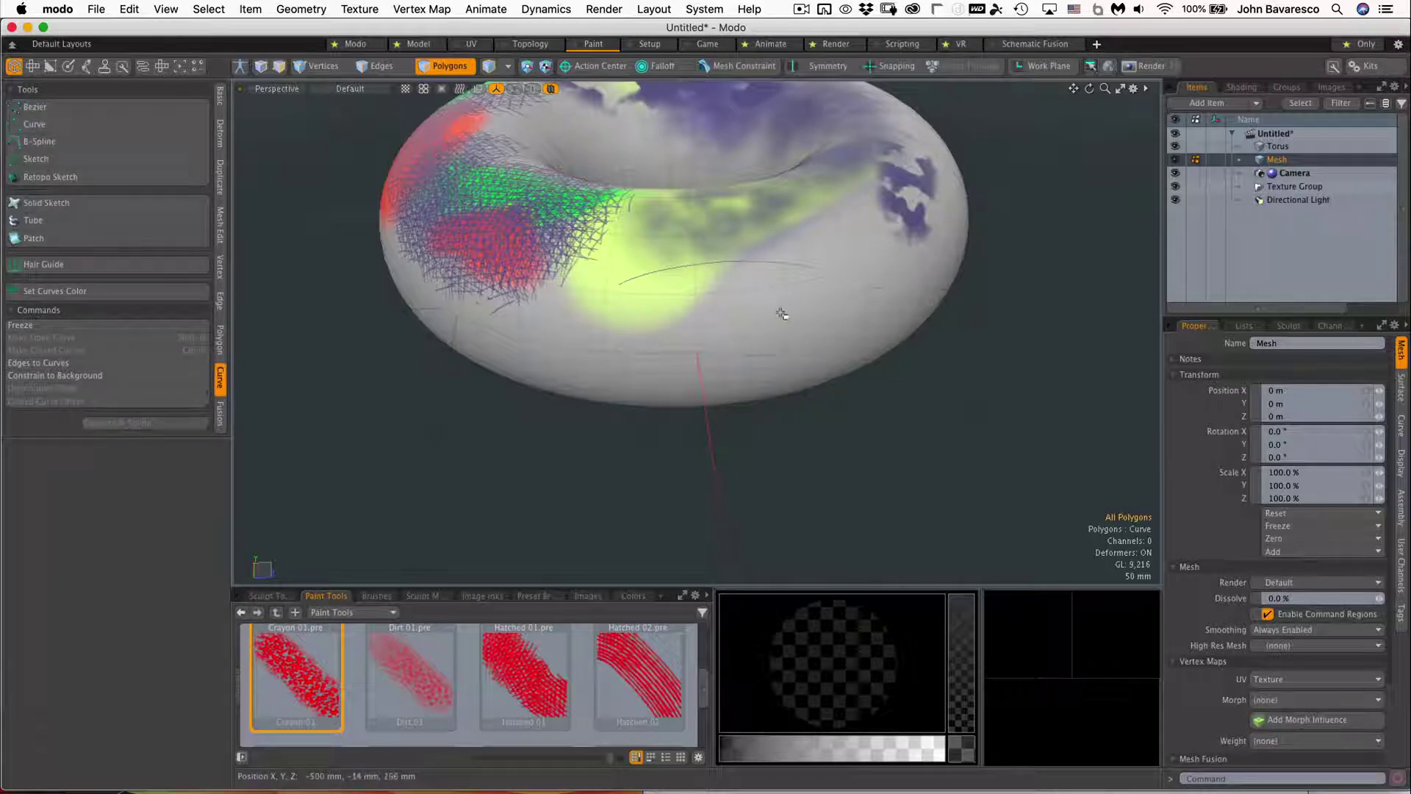
Step: Select the lower curve and move its third point to about X -709.6, Y 35.3, Z 281.9 mm
left_click(702, 356)
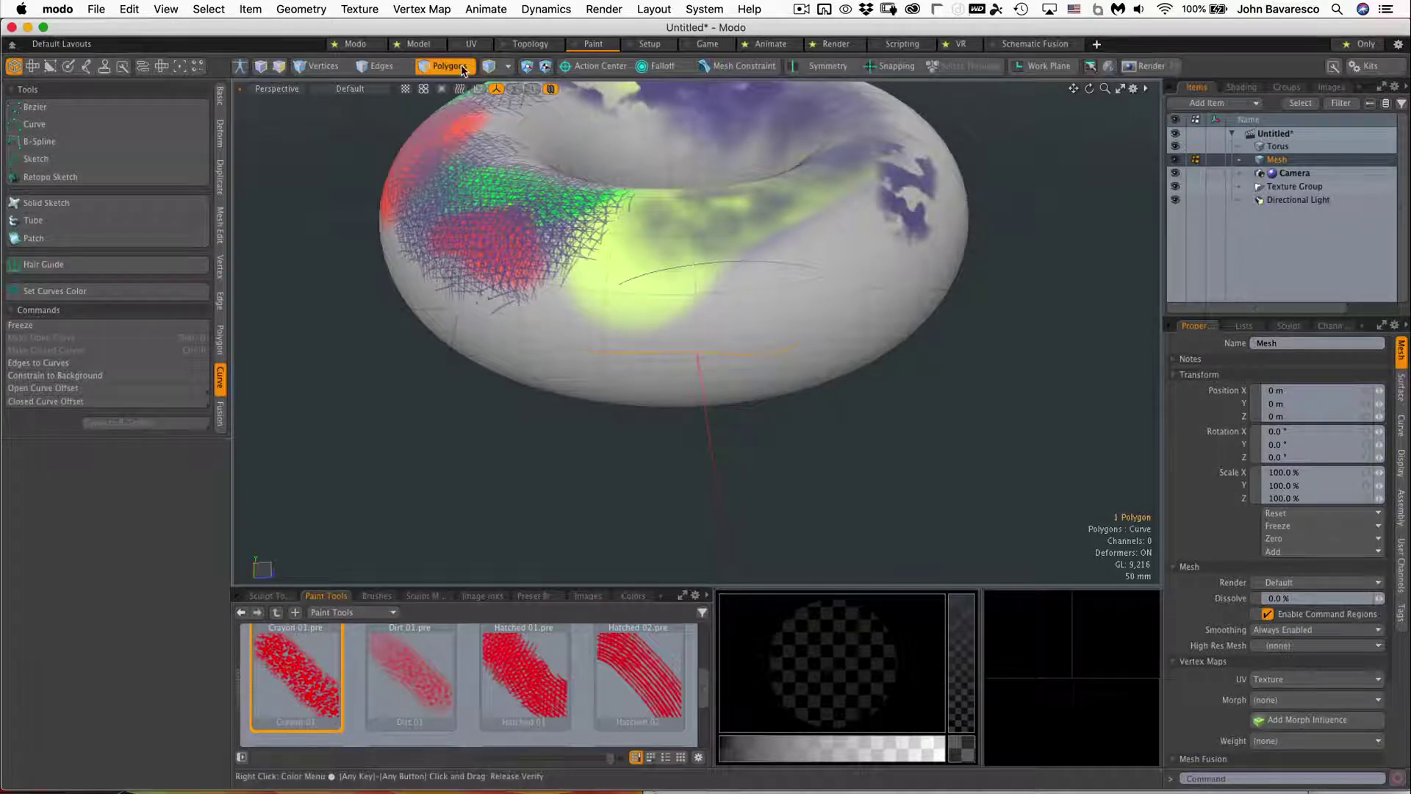
left_click(177, 123)
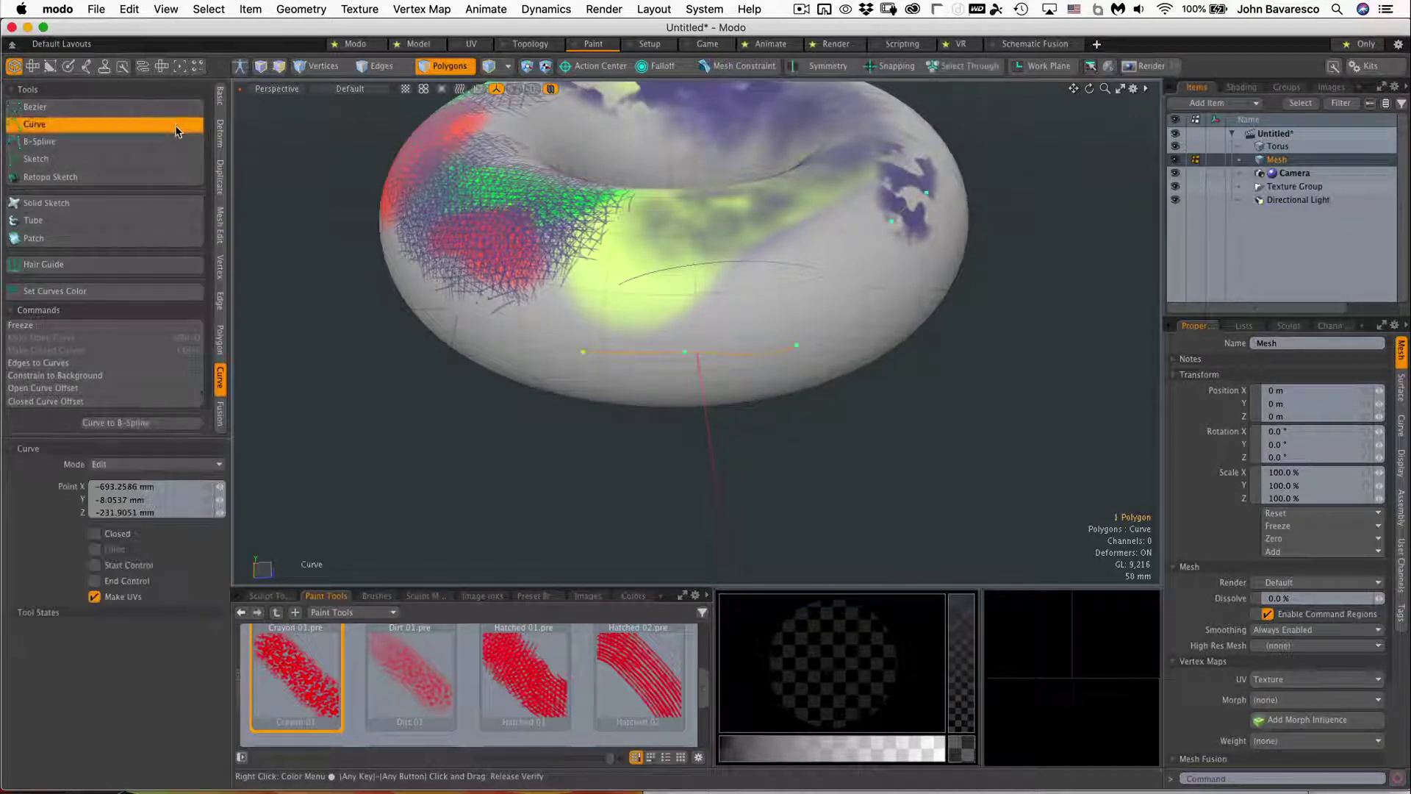
left_click_drag(808, 364, 894, 349, "alt")
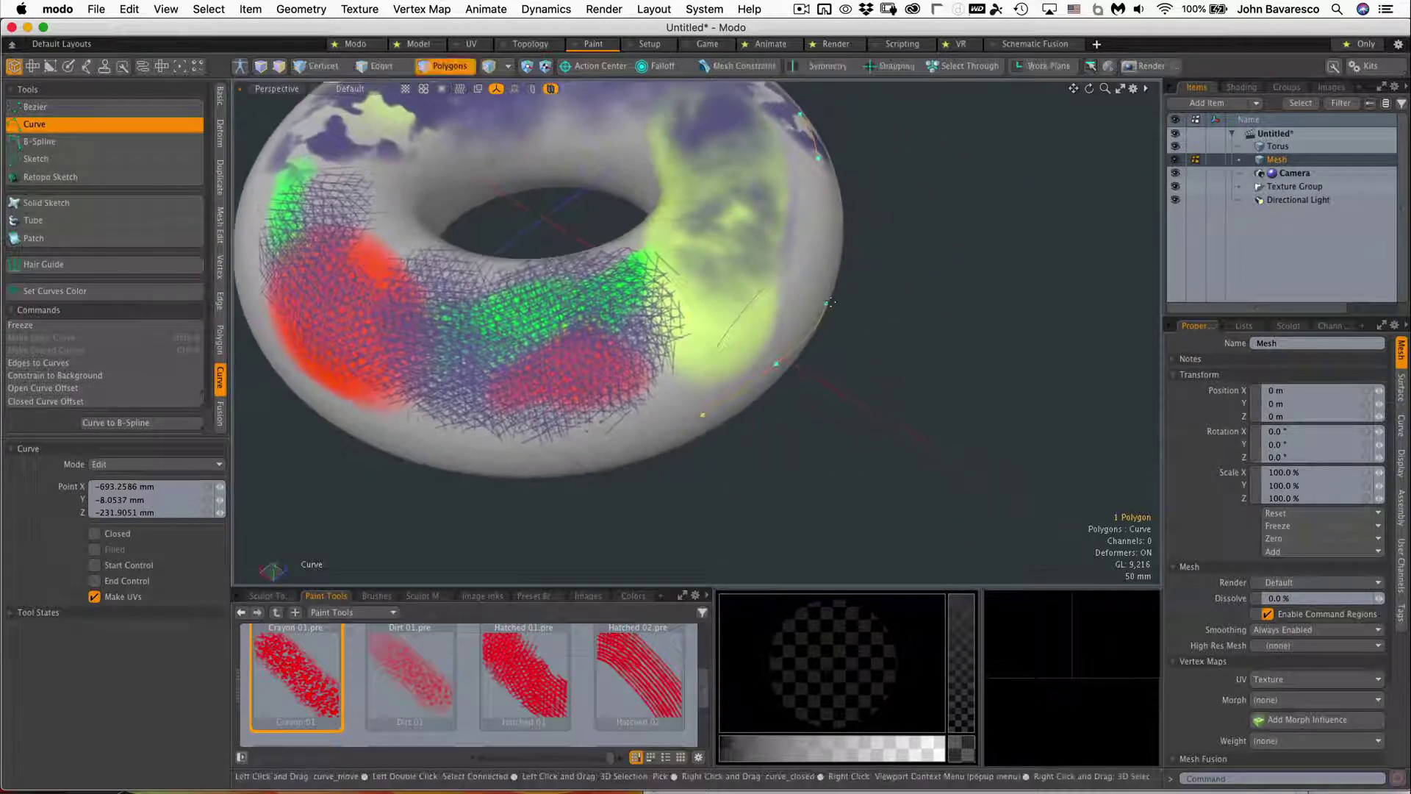
left_click_drag(830, 303, 808, 351)
key("3")
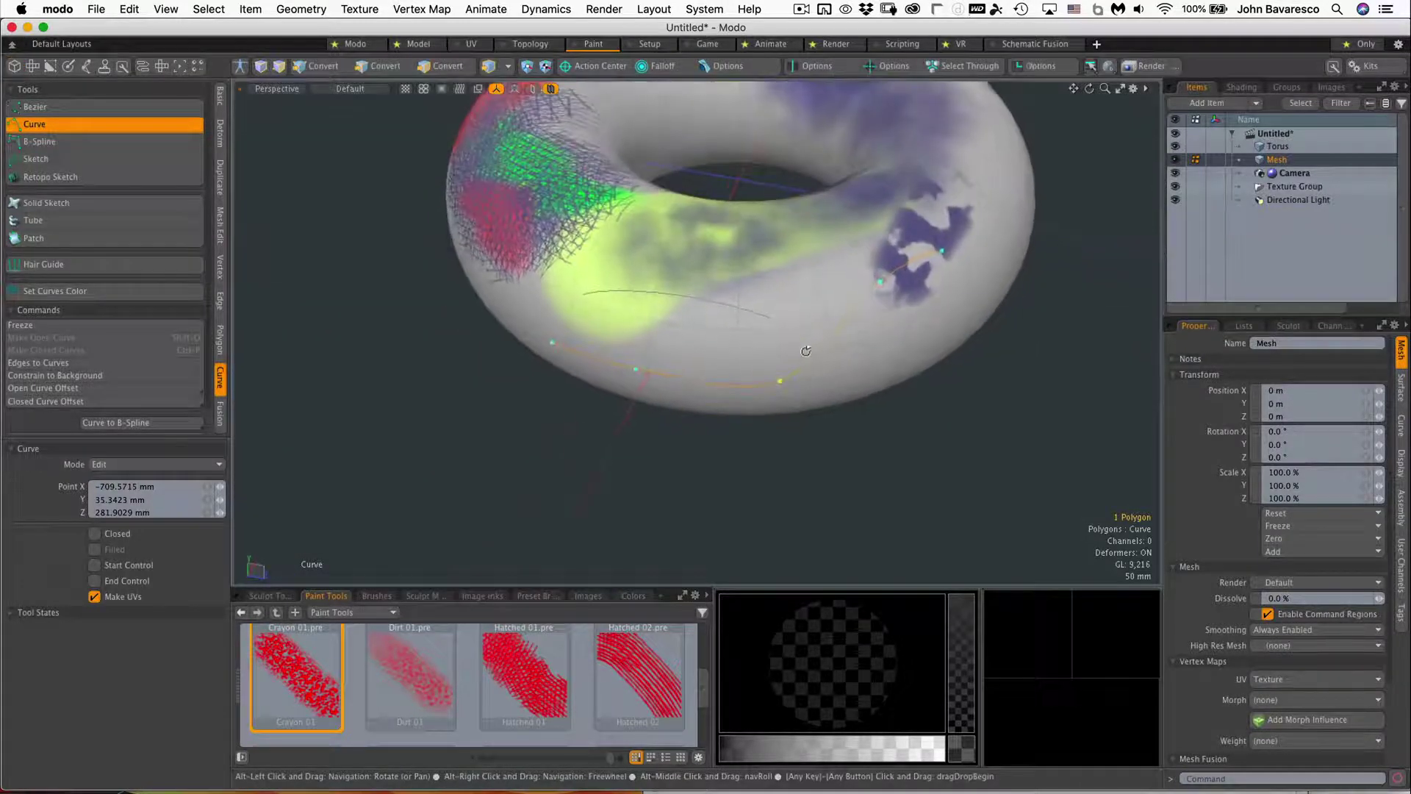
key("space")
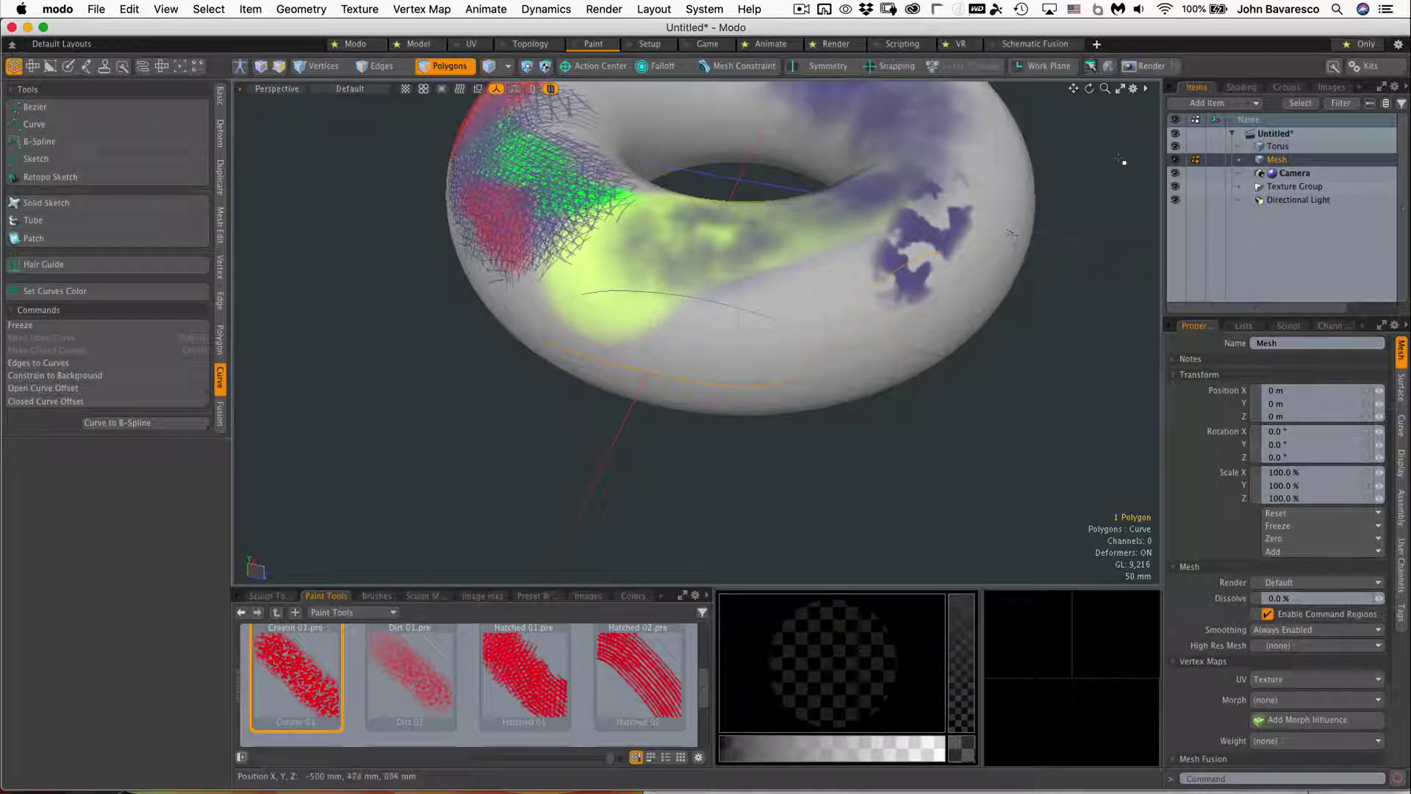
Step: Erase the paint around the curves on the front of the Torus from the diffColor_4 image with the Eraser
left_click(69, 66)
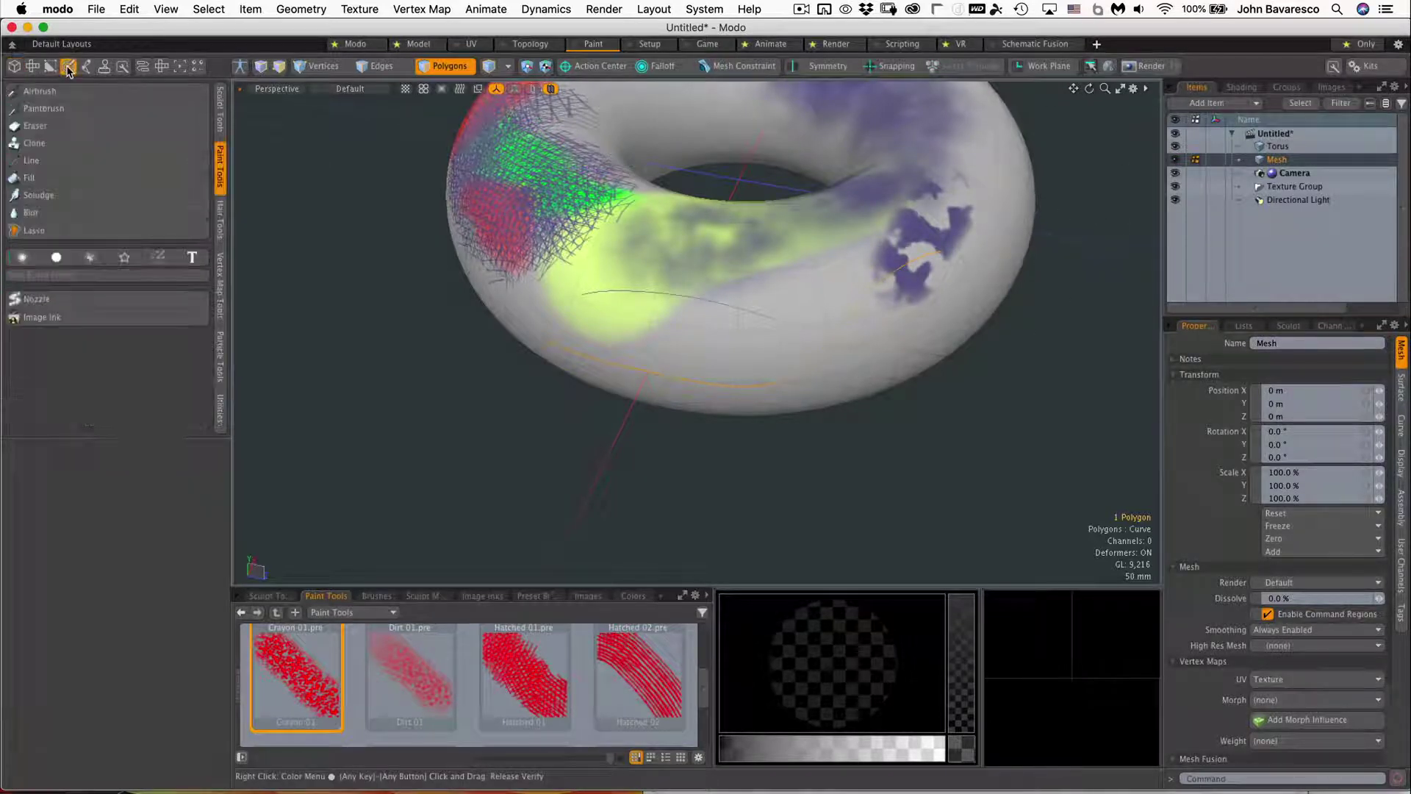
left_click(71, 132)
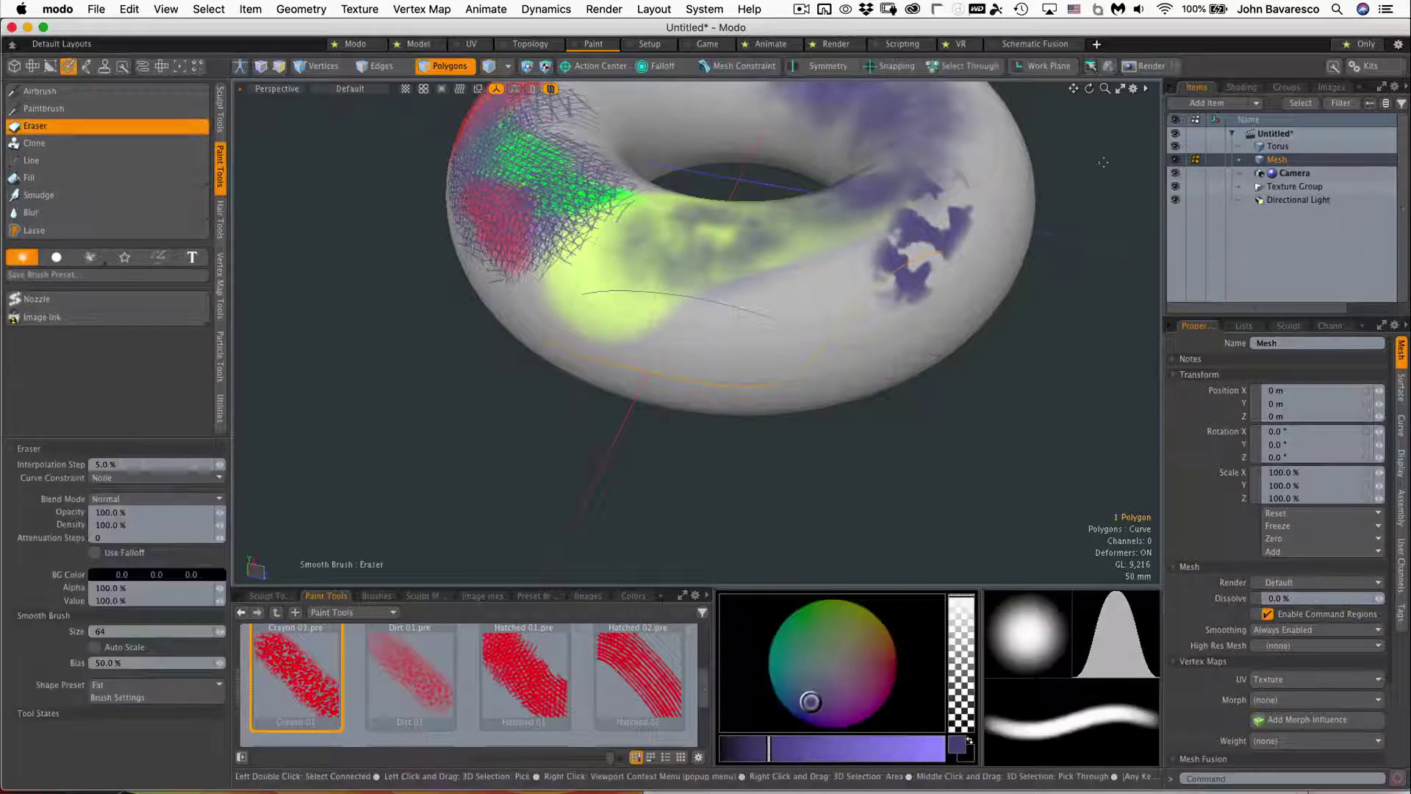
left_click(1272, 146)
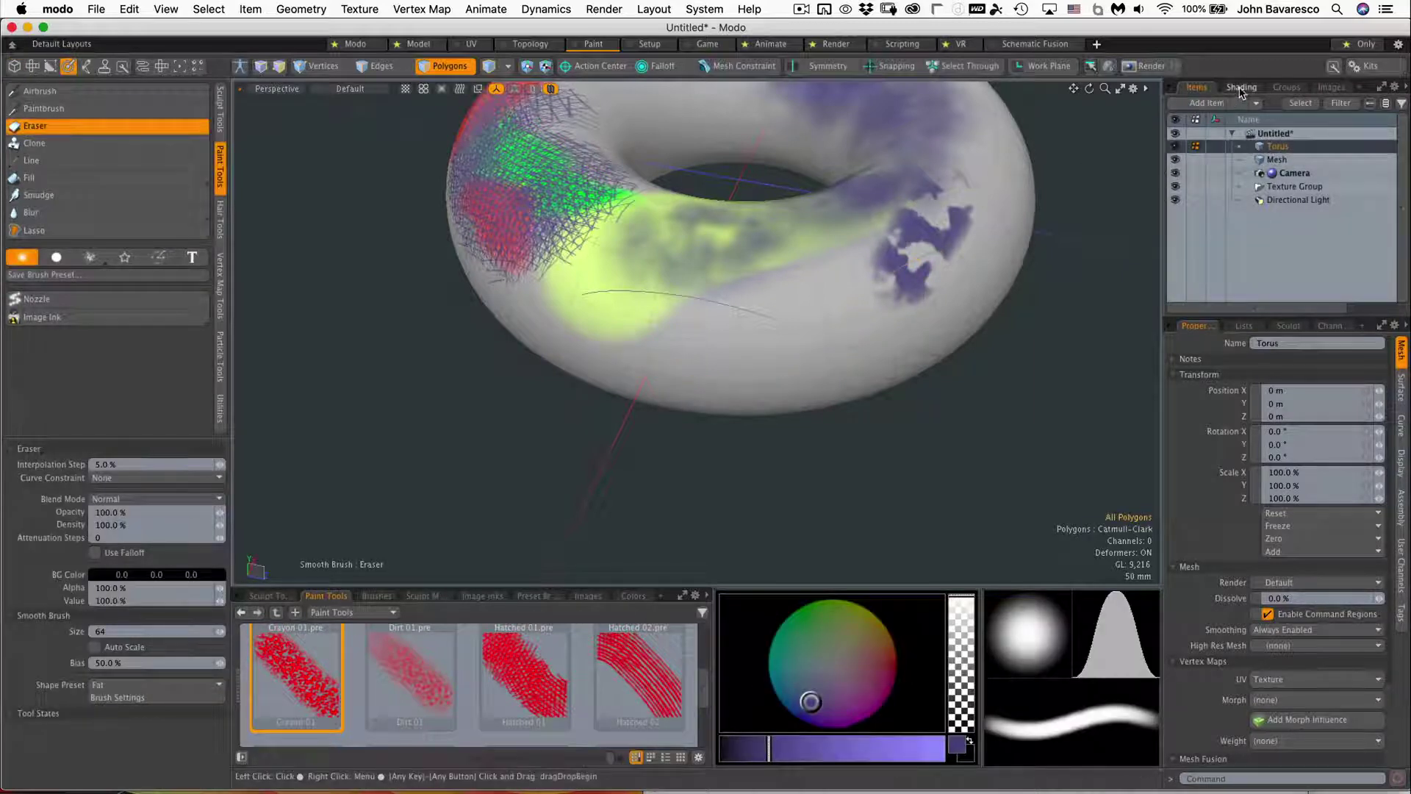
left_click(1241, 91)
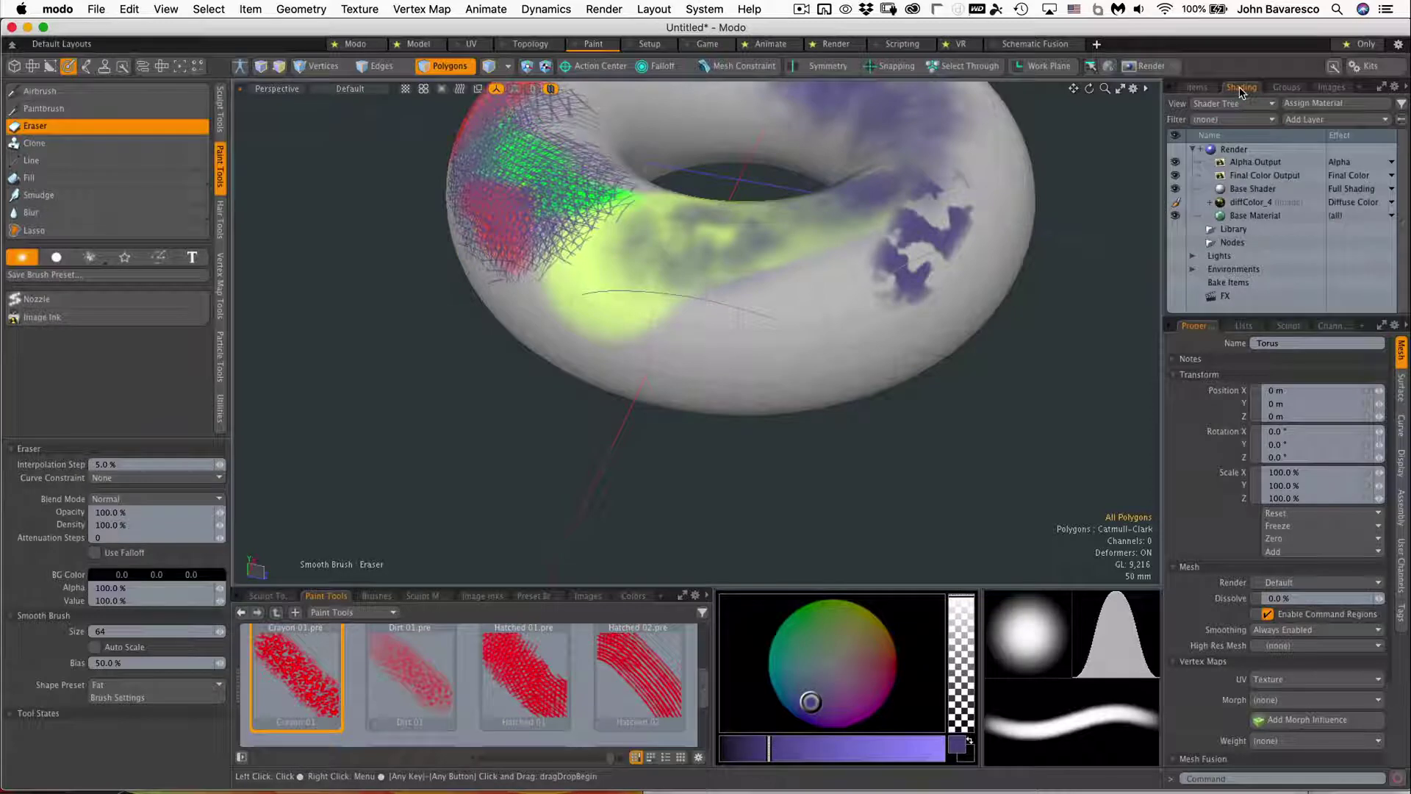
left_click(1254, 201)
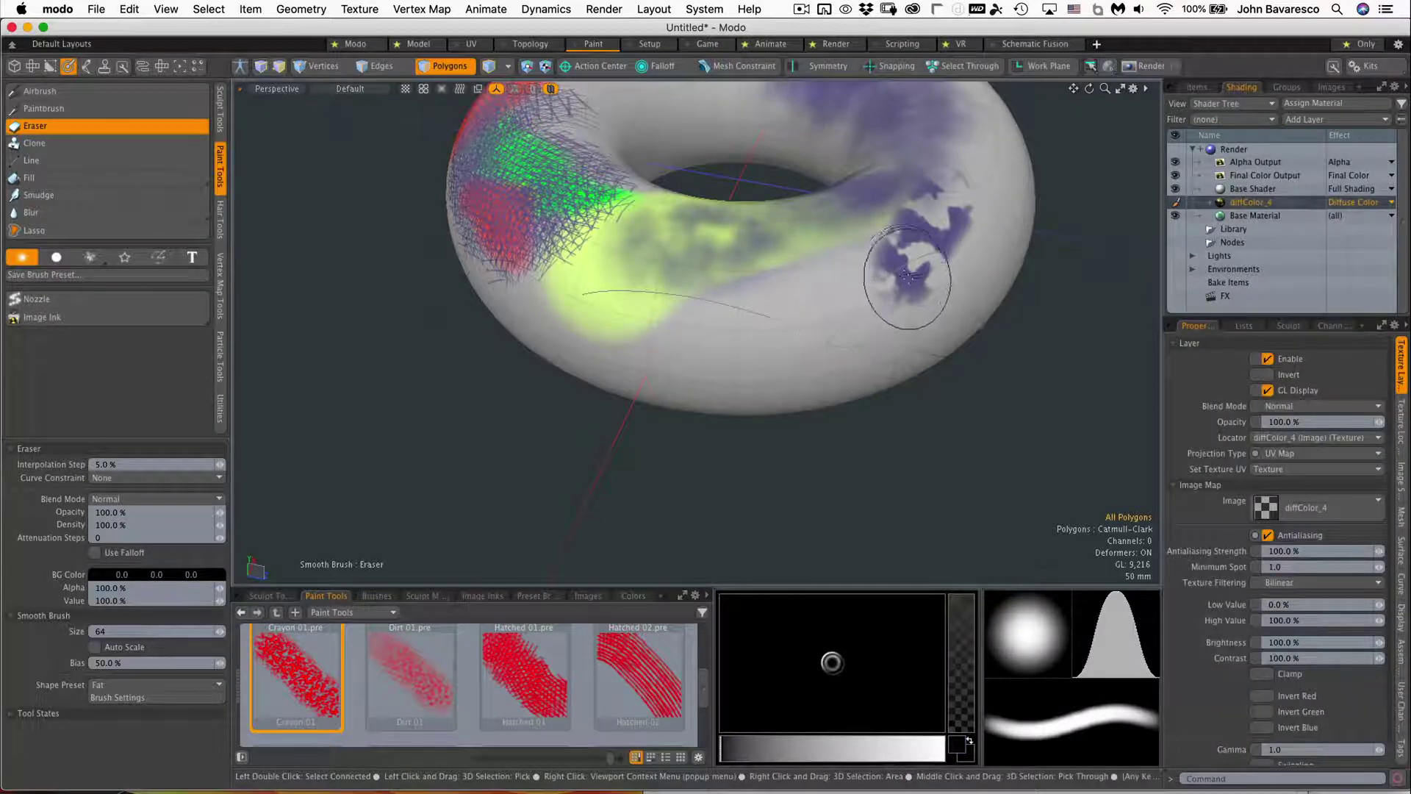
mouse_move(911, 276)
left_mouse_down()
mouse_move(923, 252)
mouse_move(885, 302)
mouse_move(968, 220)
mouse_move(750, 253)
mouse_move(646, 337)
mouse_move(561, 235)
mouse_move(461, 273)
mouse_move(819, 227)
mouse_move(970, 154)
mouse_move(985, 176)
mouse_move(860, 233)
left_mouse_up()
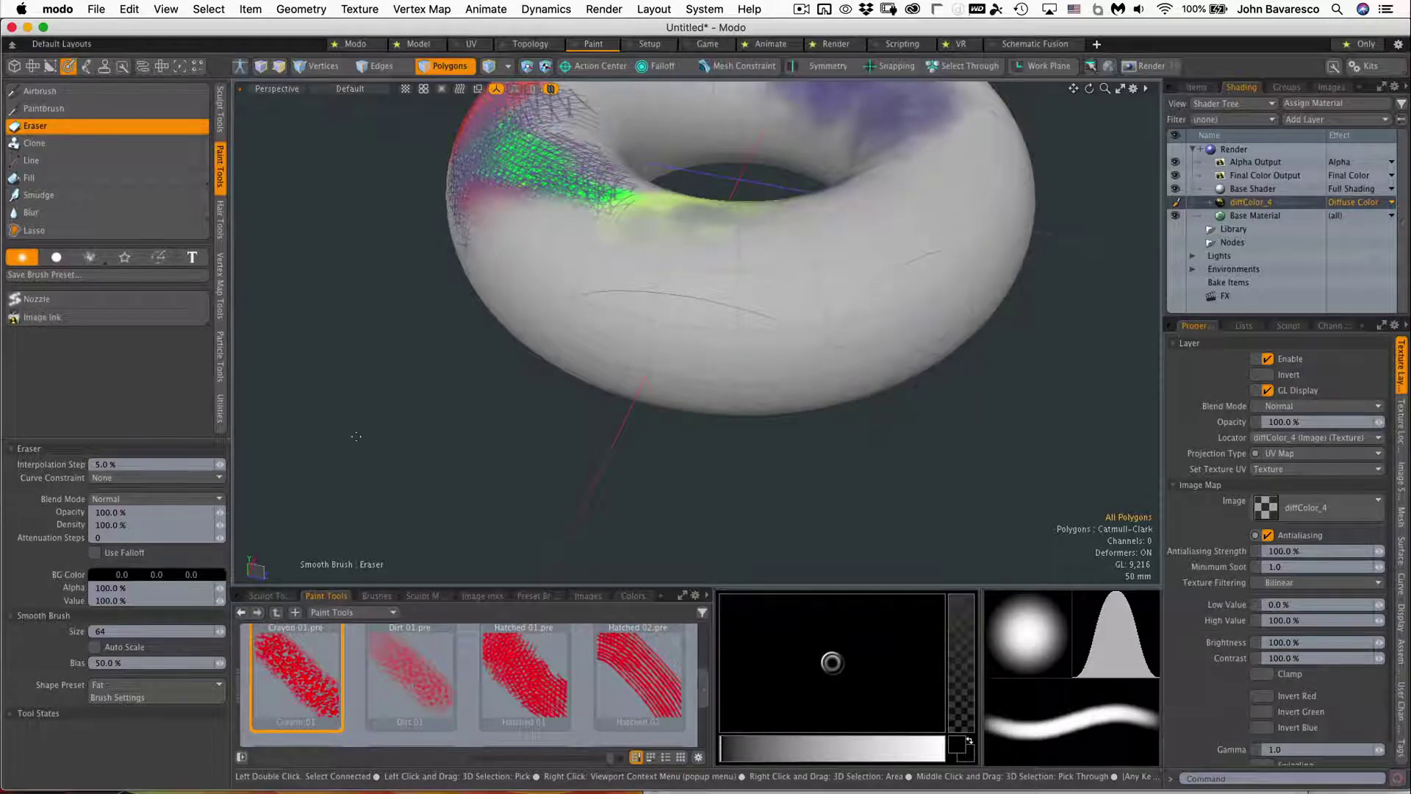
Step: Set up the Airbrush with size 5 and a dark red foreground color of 0.5, 0.0, 0.15
left_click(151, 91)
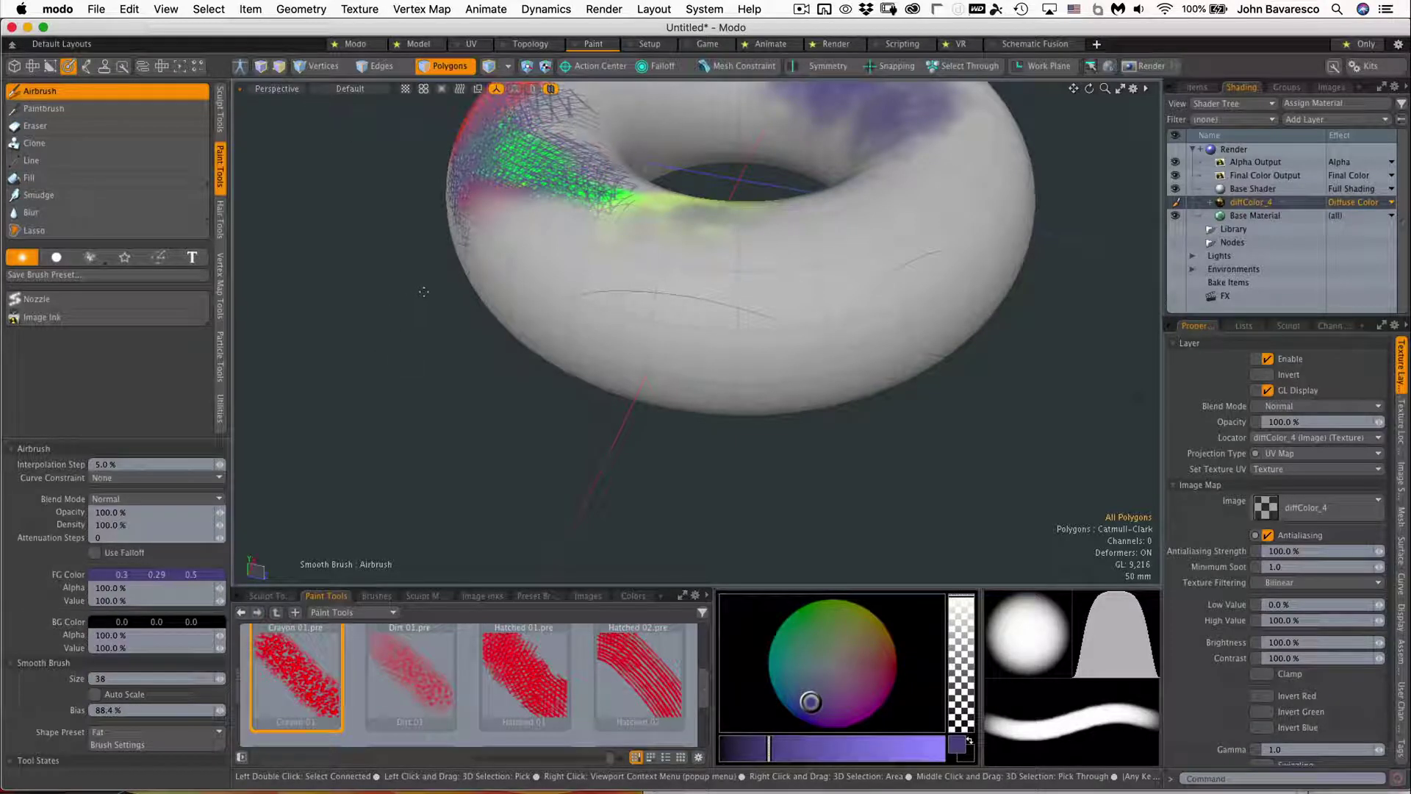
right_click_drag(424, 292, 404, 291)
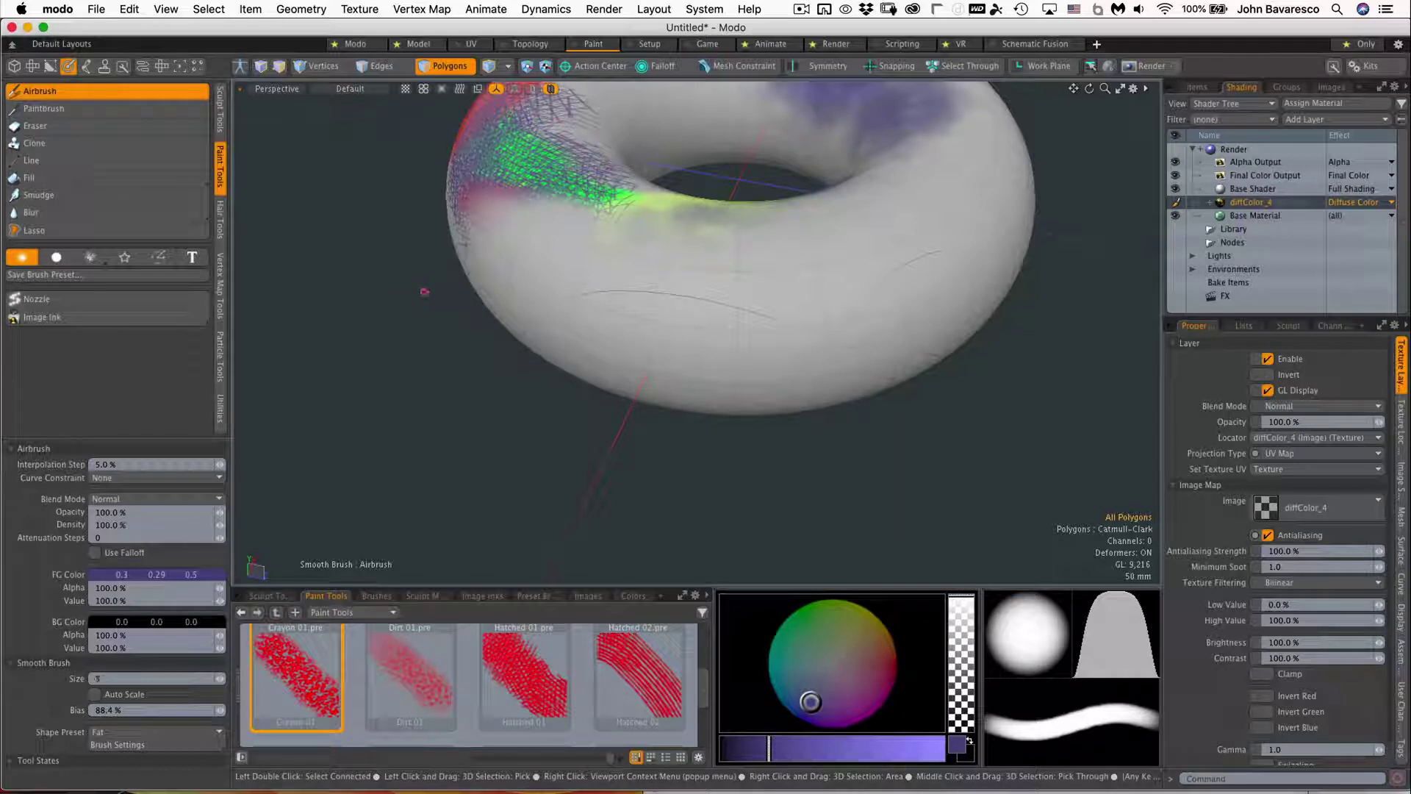
left_click_drag(545, 324, 588, 331, "alt")
left_click_drag(796, 698, 895, 668)
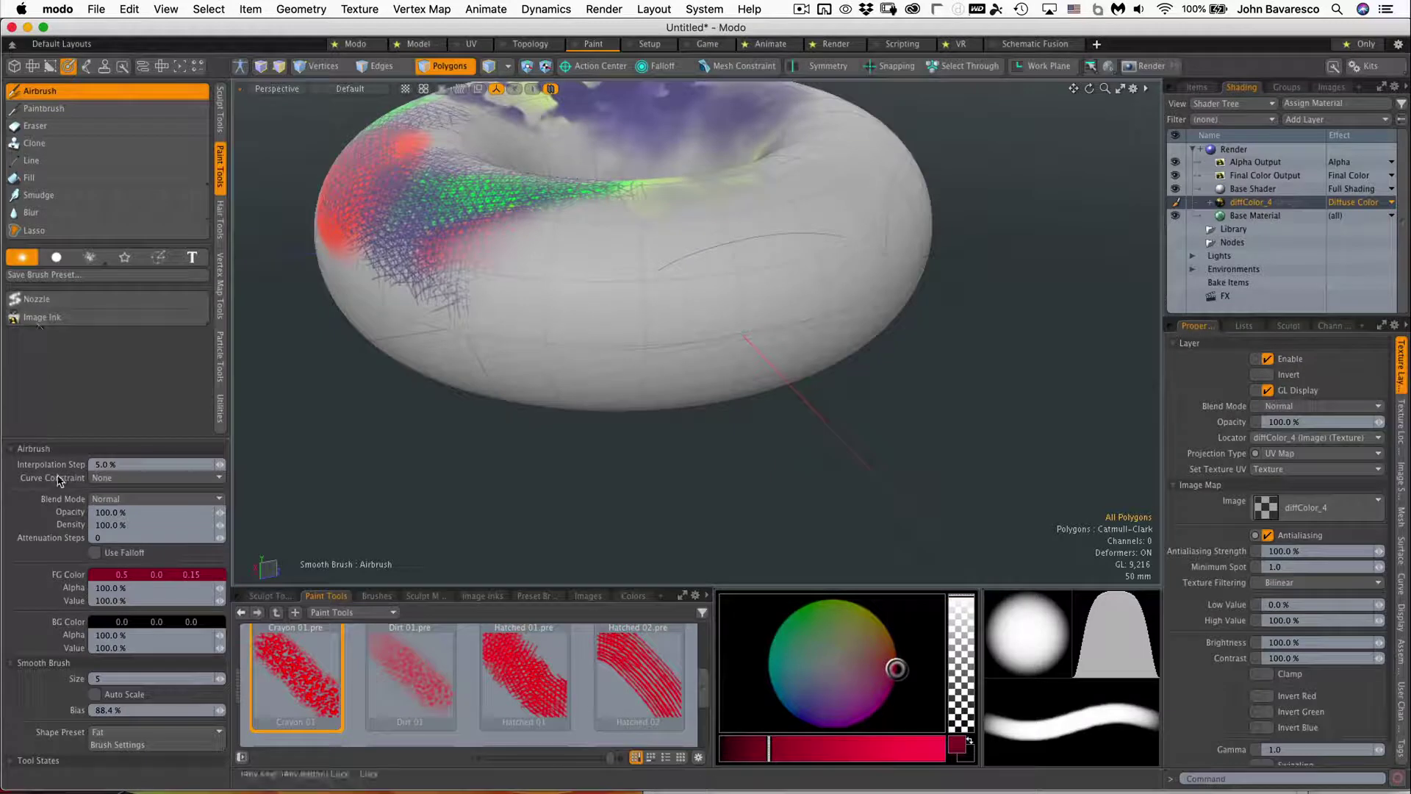
Step: Set the Airbrush curve constraint to Background 2D and paint a dark red stroke along the upper curve
left_click(97, 478)
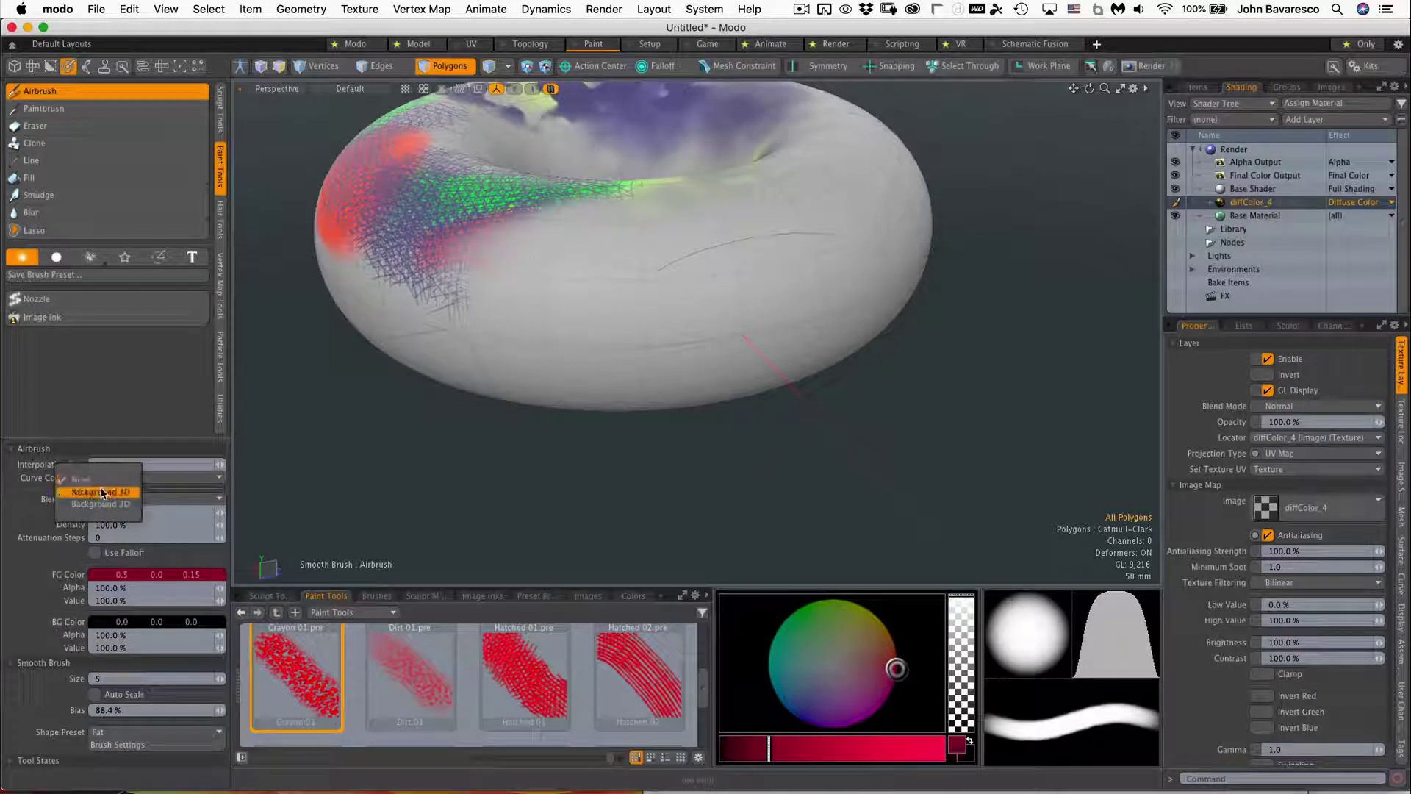
left_click(101, 503)
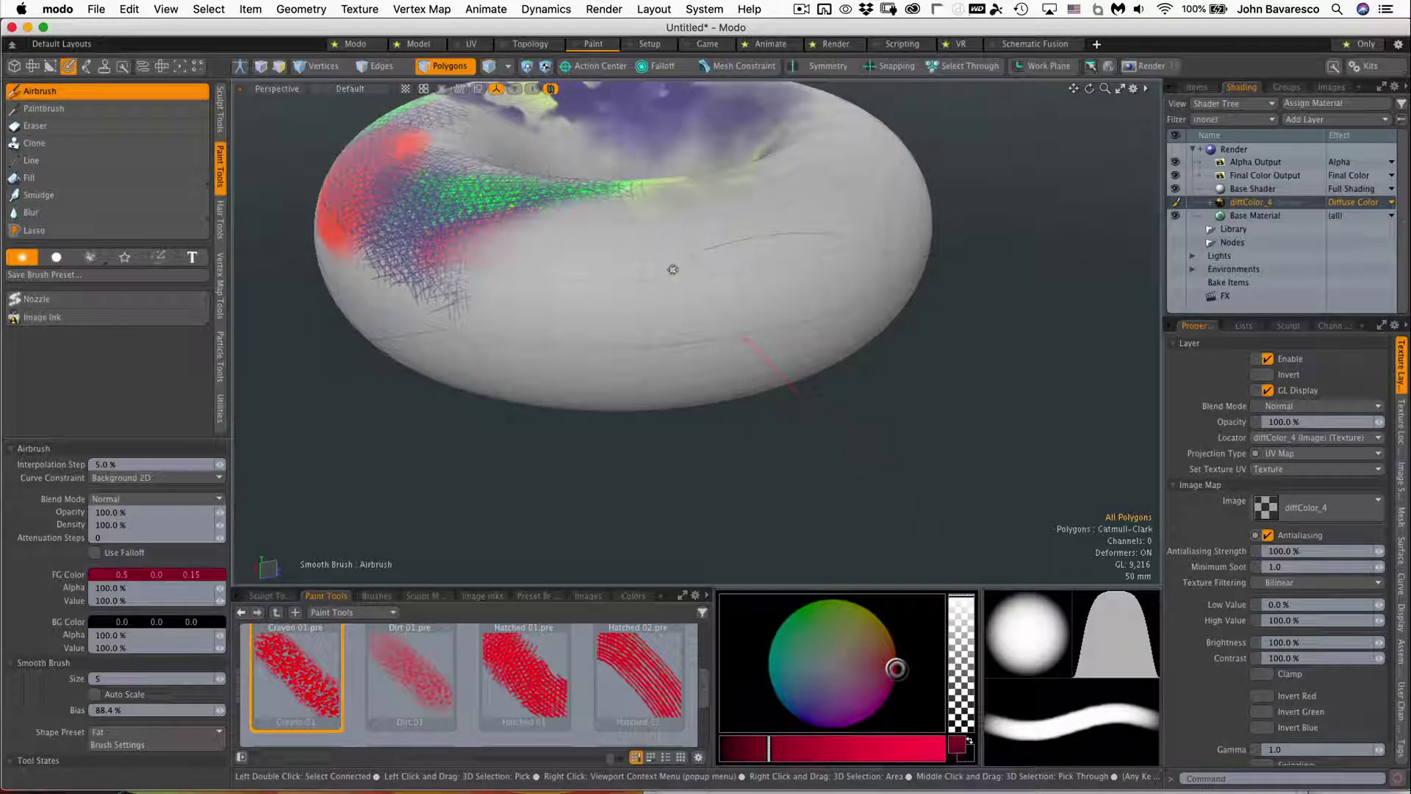
left_click_drag(670, 258, 800, 235)
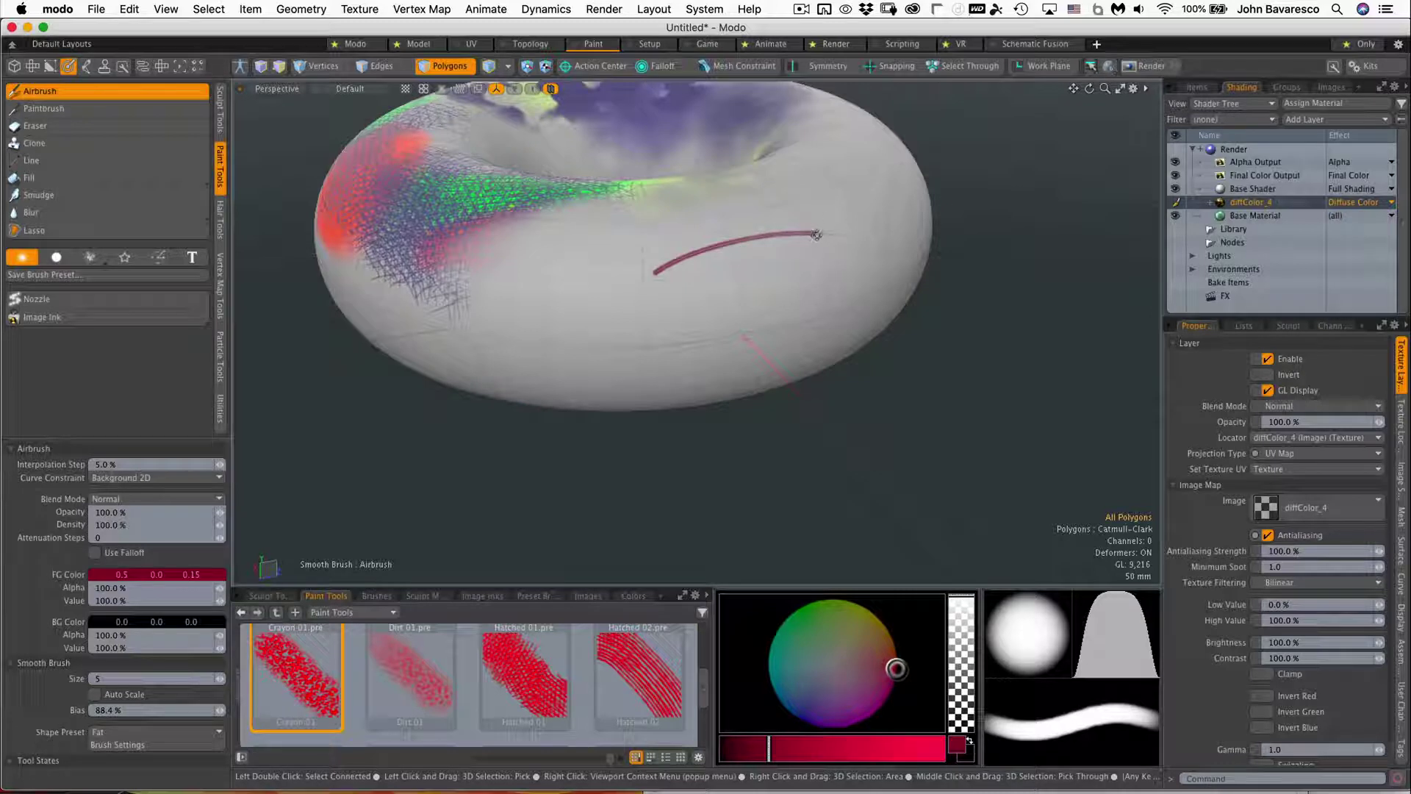
left_click_drag(825, 235, 886, 255)
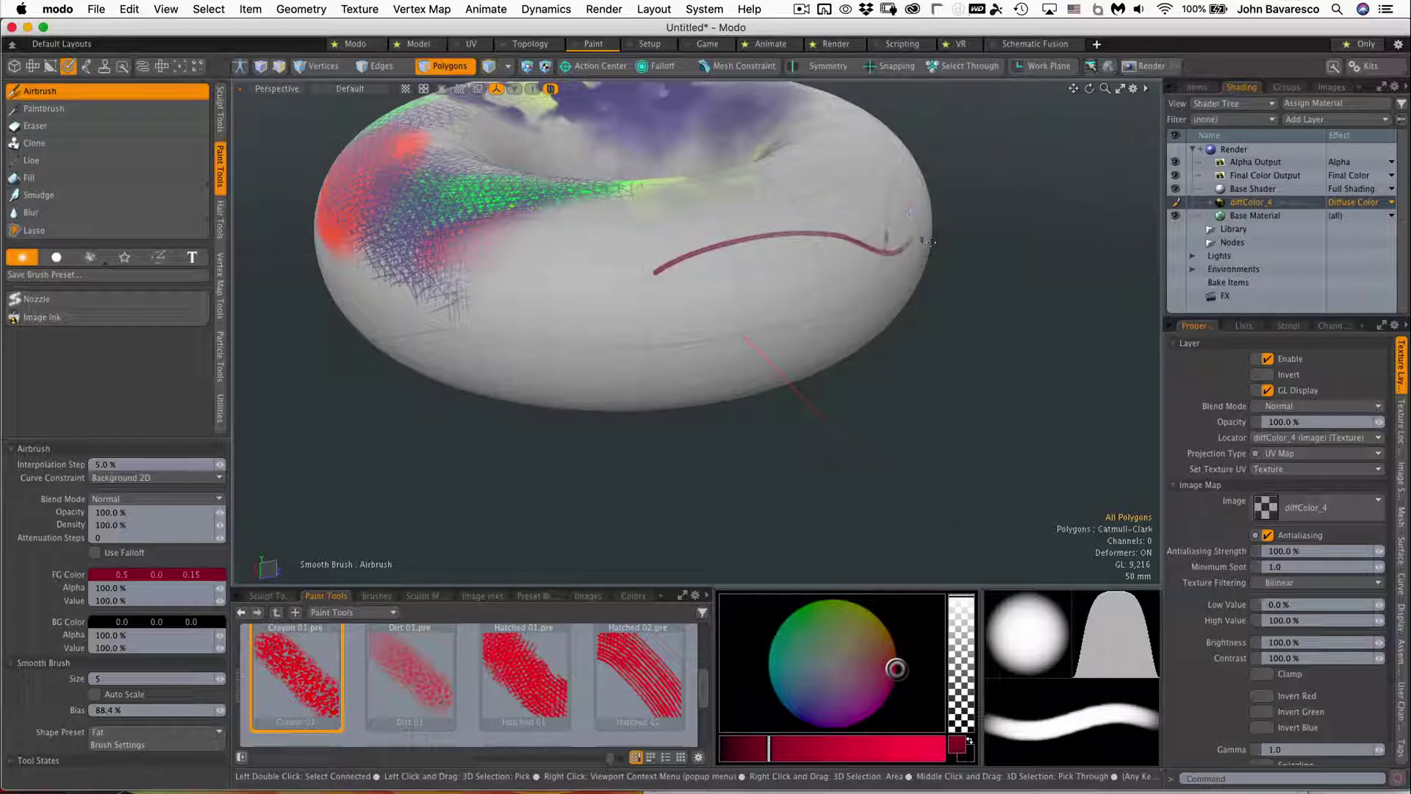
Step: Extend the dark red Airbrush stroke farther along the right end of the upper curve
scroll(930, 242, "up", 10)
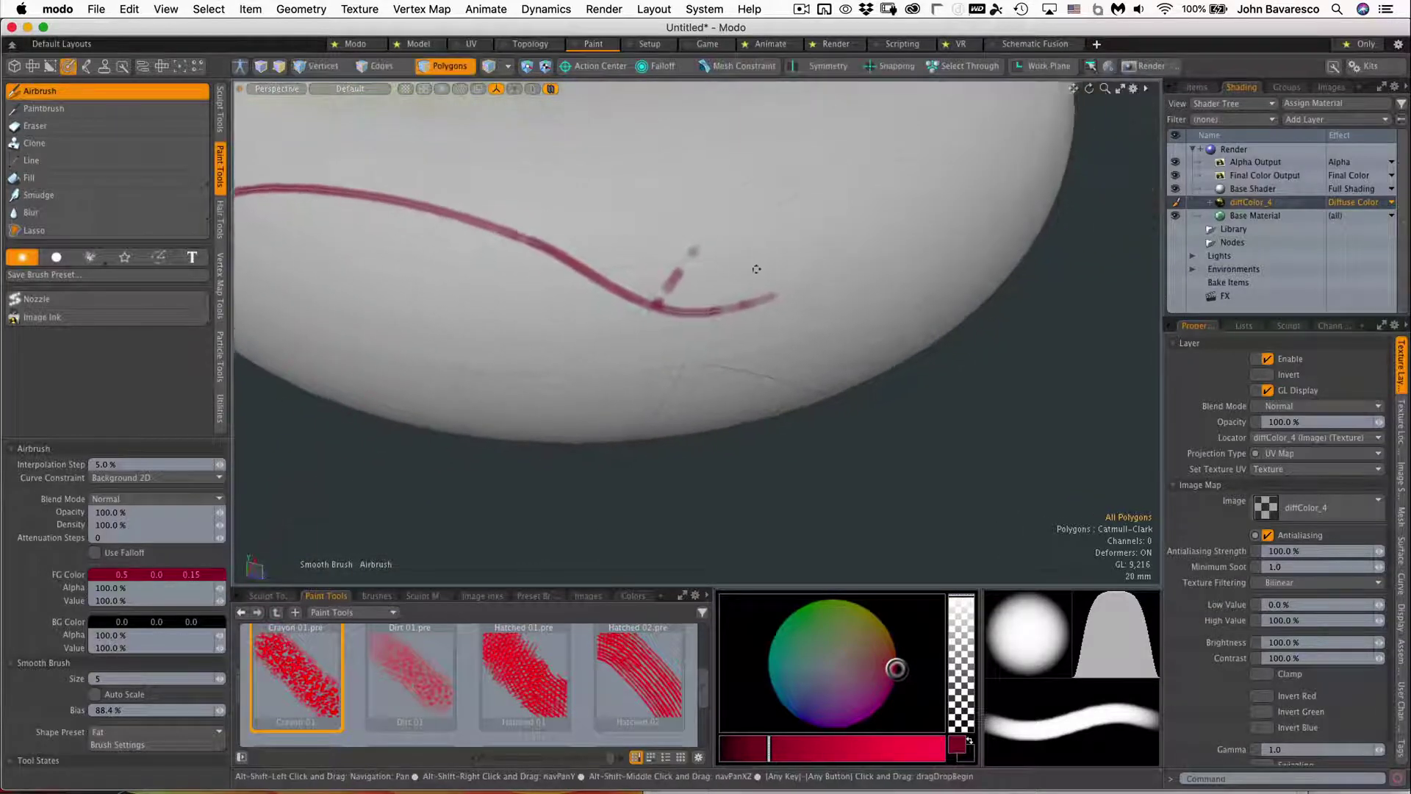
left_click_drag(756, 269, 736, 264, "alt+shift")
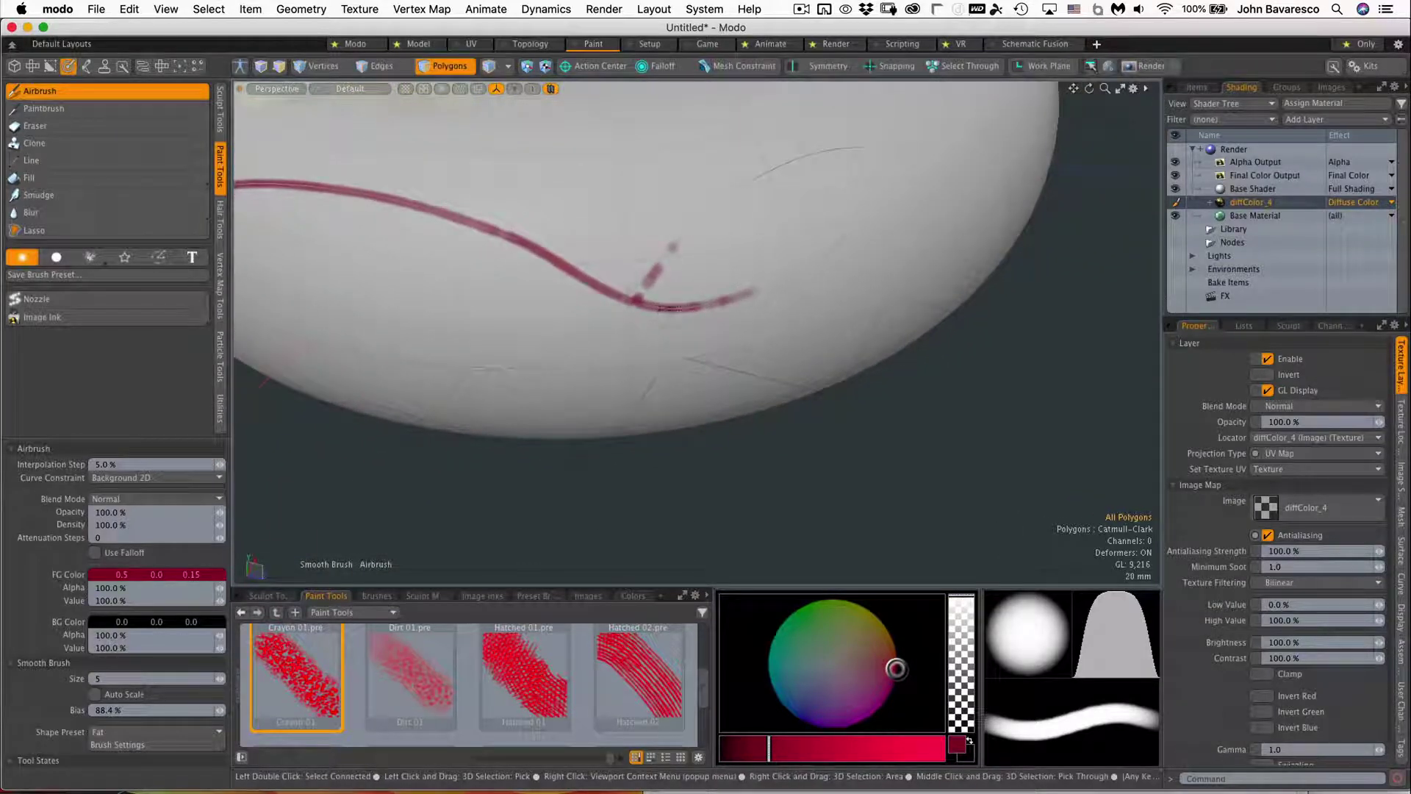
left_click_drag(757, 291, 784, 278)
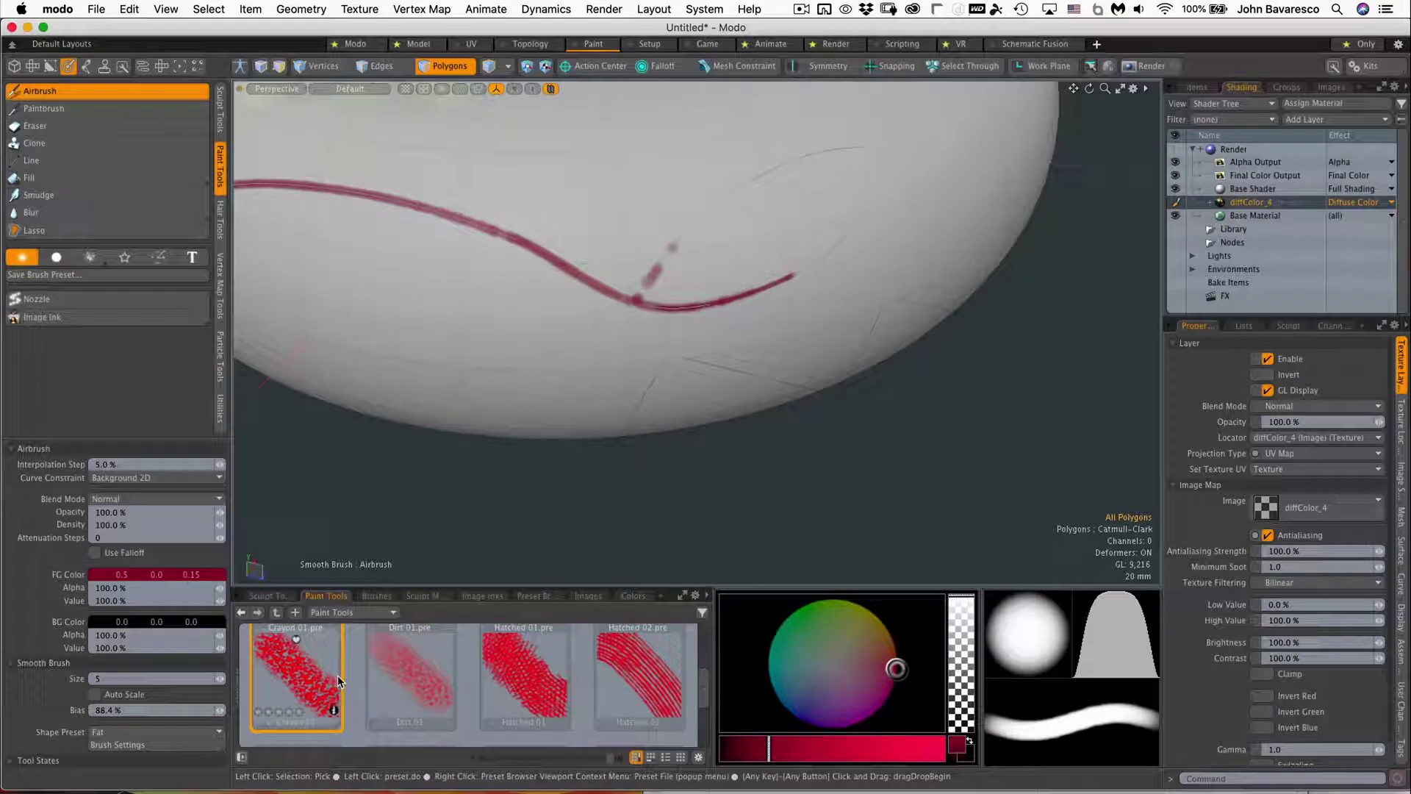
Step: Restart the Airbrush and brighten its foreground color to red 1.0, 0.0, 0.14
key("Escape")
key("Escape")
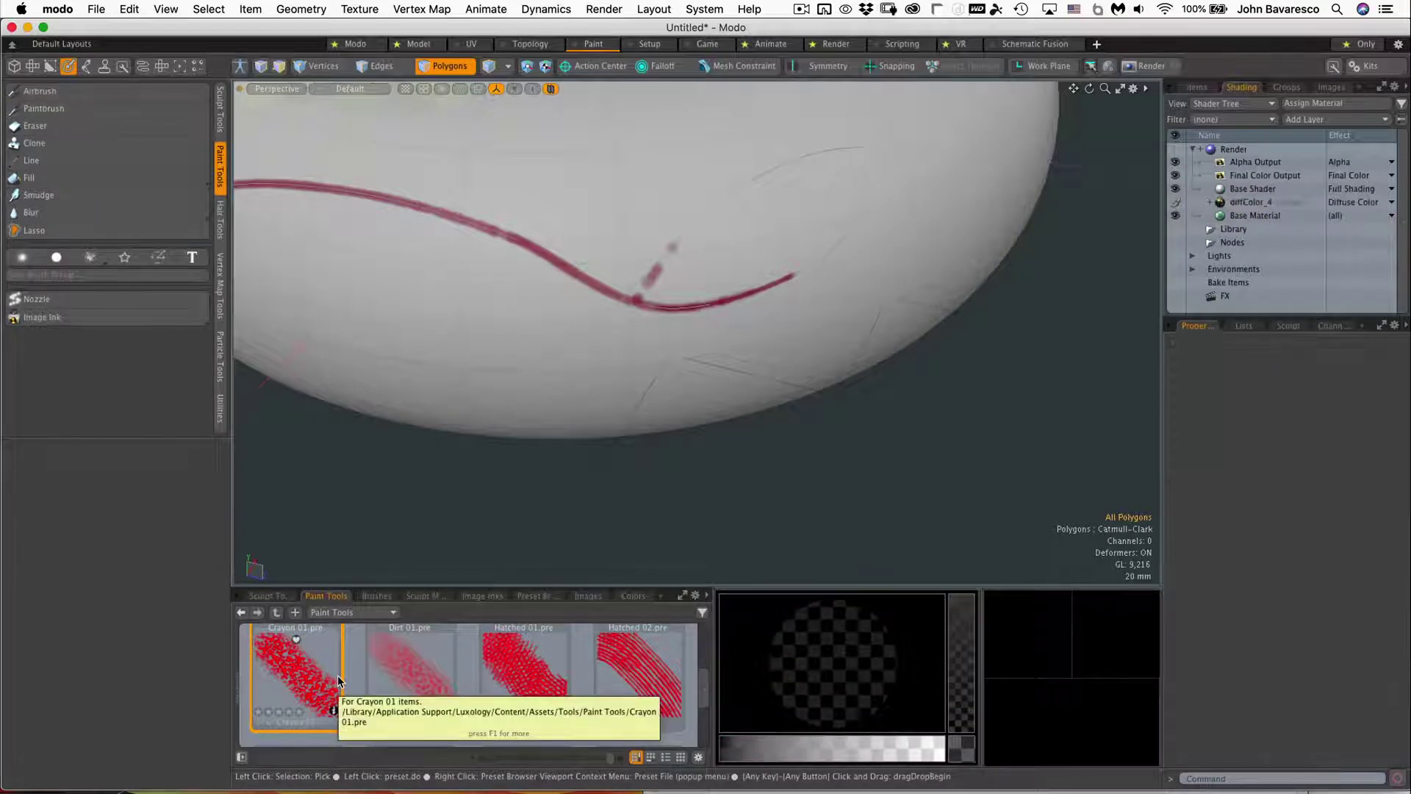
left_click(356, 658)
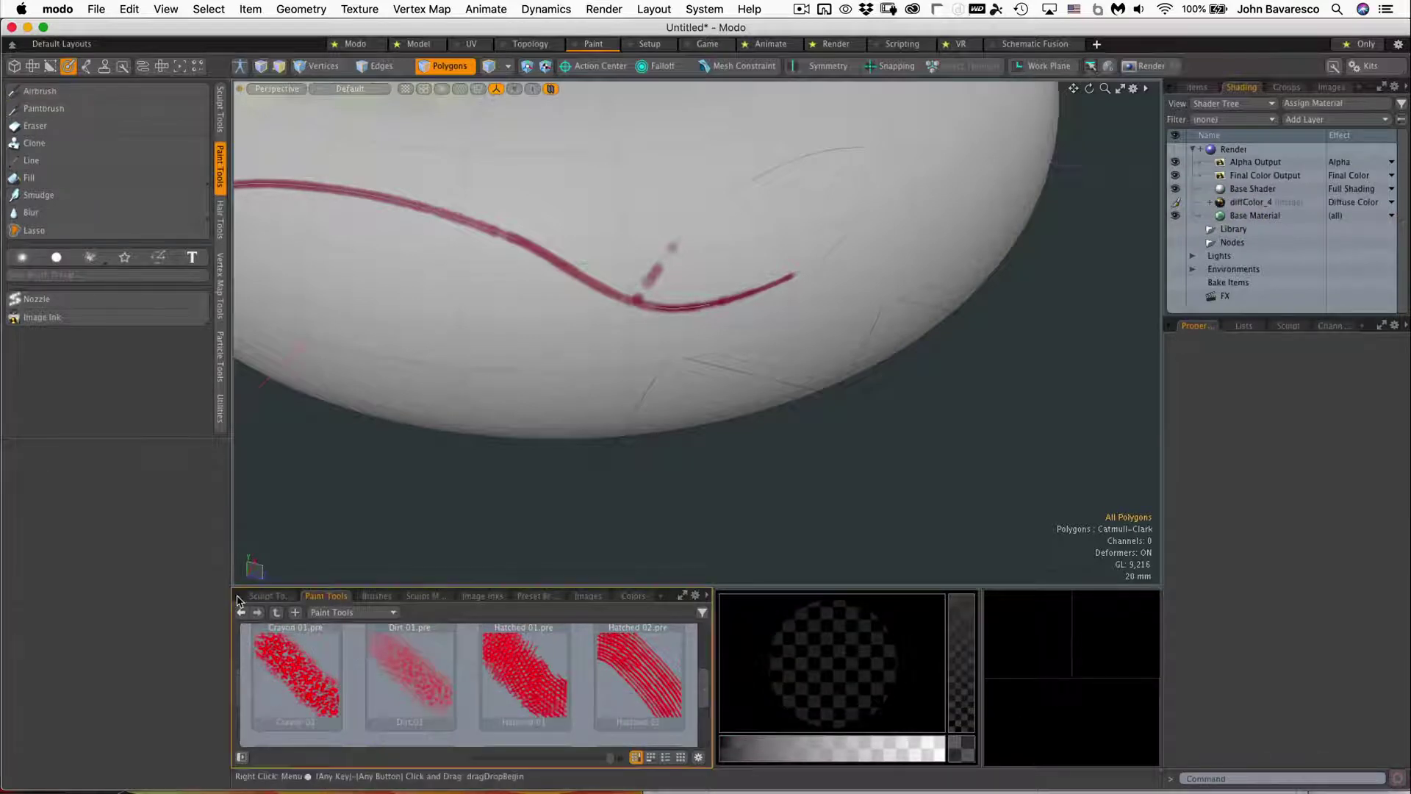
left_click(38, 90)
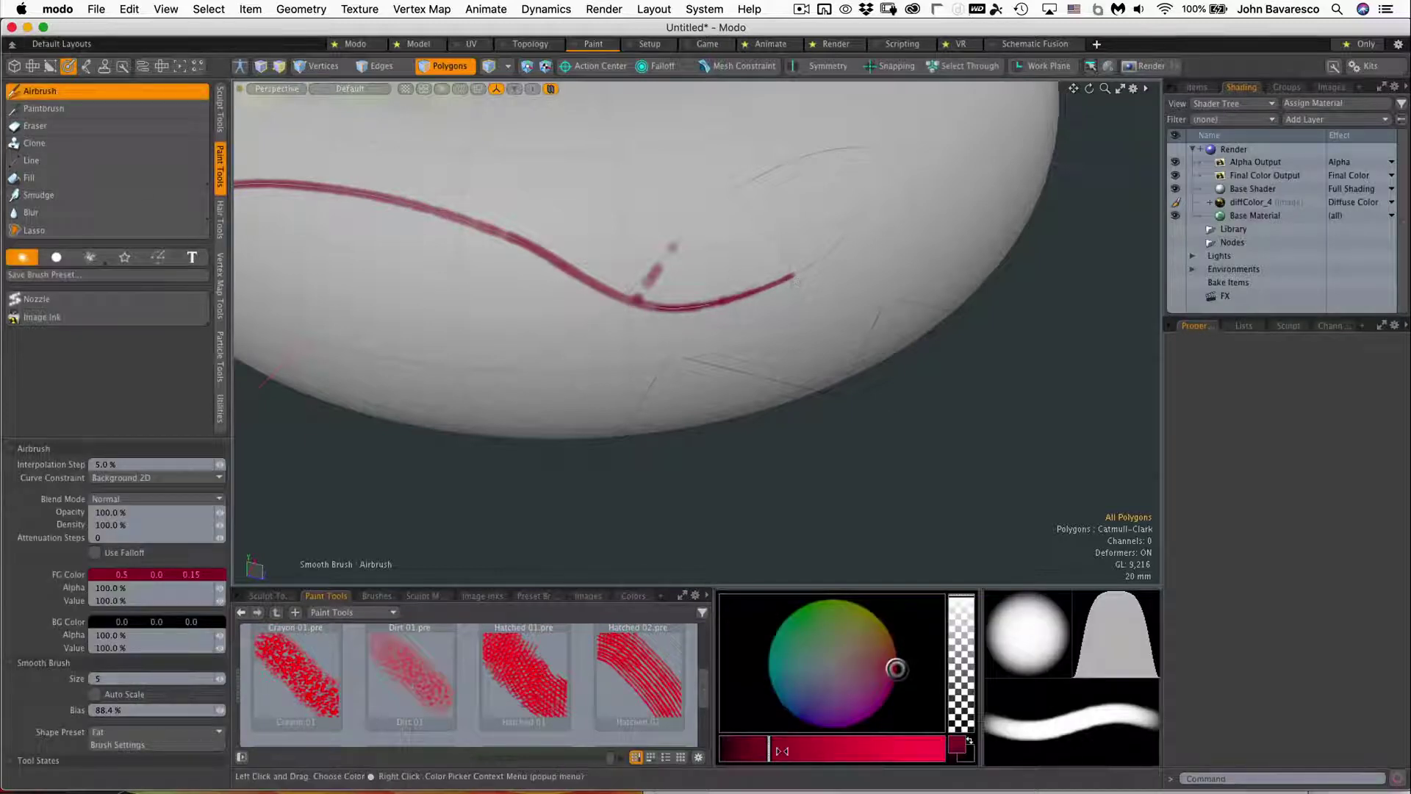
left_click_drag(769, 748, 943, 749)
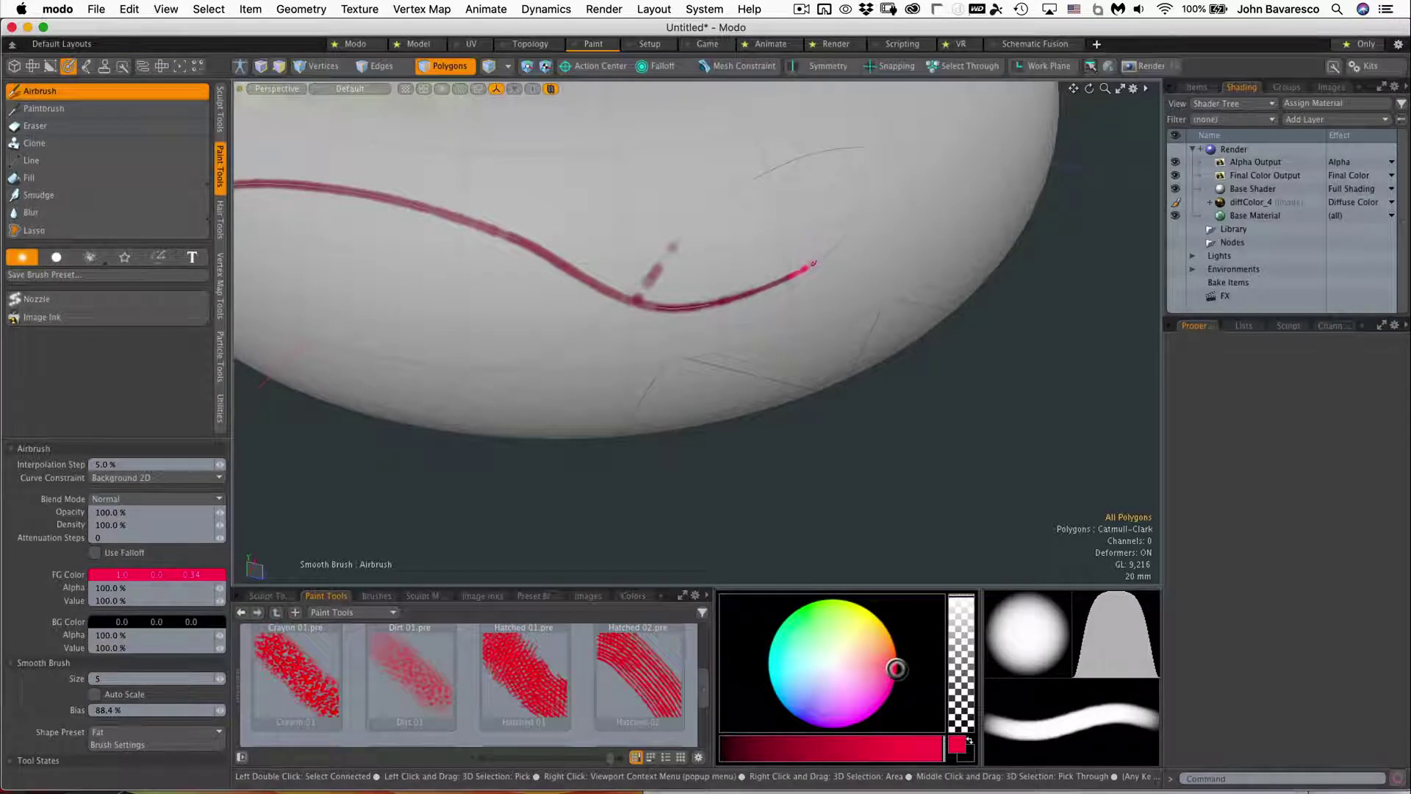
Step: Paint bright red up the right end of the upper curve, and paint back over the curve with brush size 22
left_click_drag(840, 247, 866, 207)
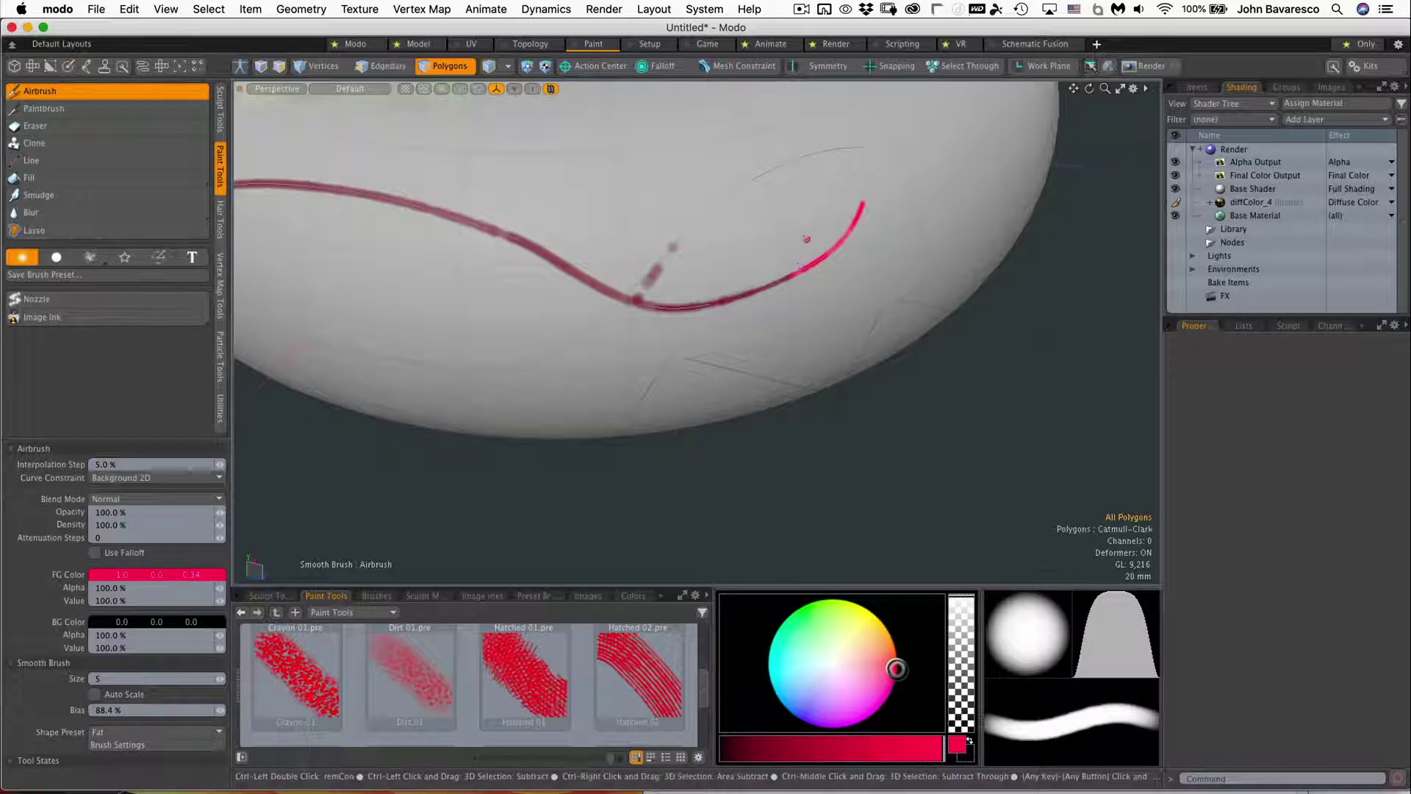
mouse_move(807, 239)
right_mouse_down("ctrl")
mouse_move(827, 239)
mouse_move(803, 237)
right_mouse_up("ctrl")
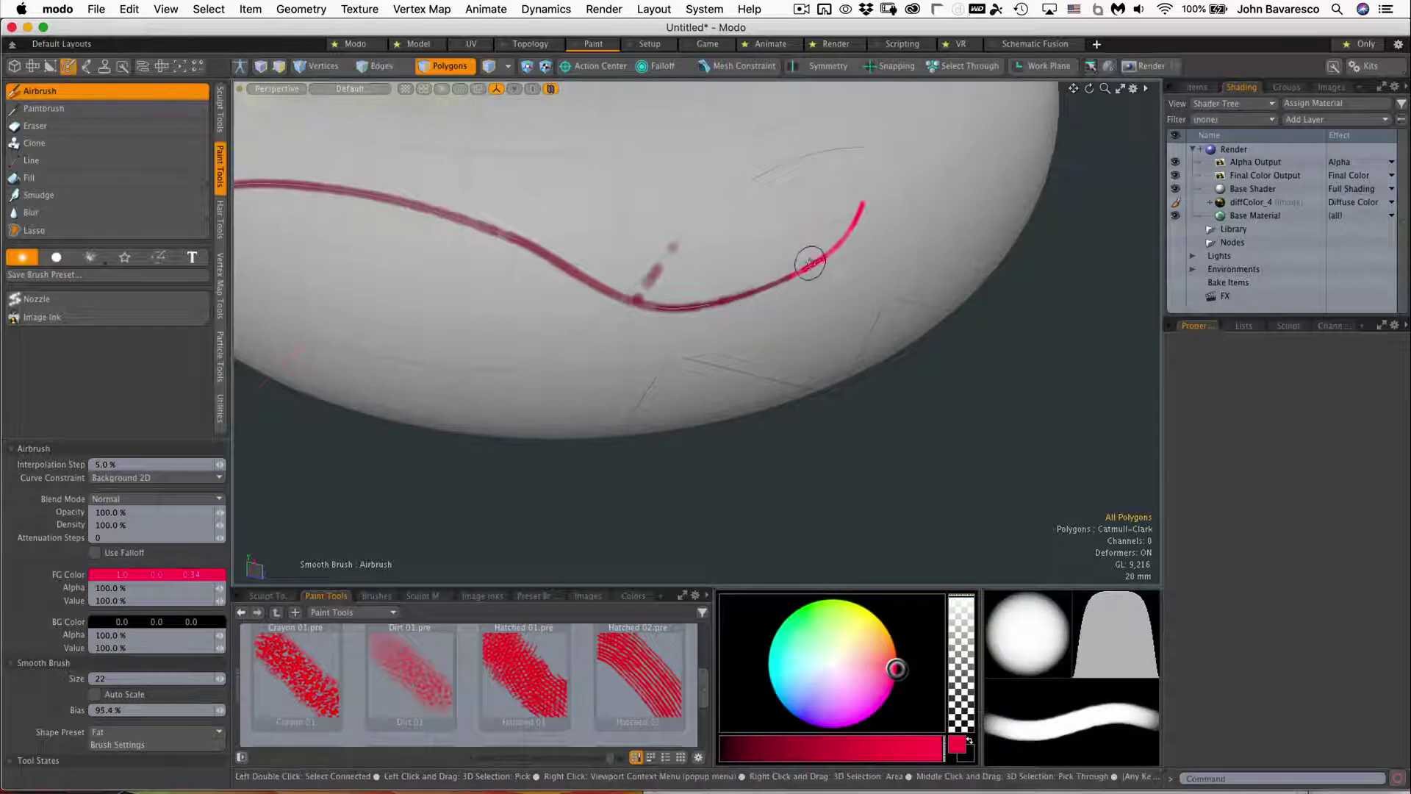
mouse_move(818, 257)
left_mouse_down()
mouse_move(853, 227)
mouse_move(867, 169)
mouse_move(857, 235)
mouse_move(688, 297)
mouse_move(617, 302)
mouse_move(511, 258)
mouse_move(349, 231)
left_mouse_up()
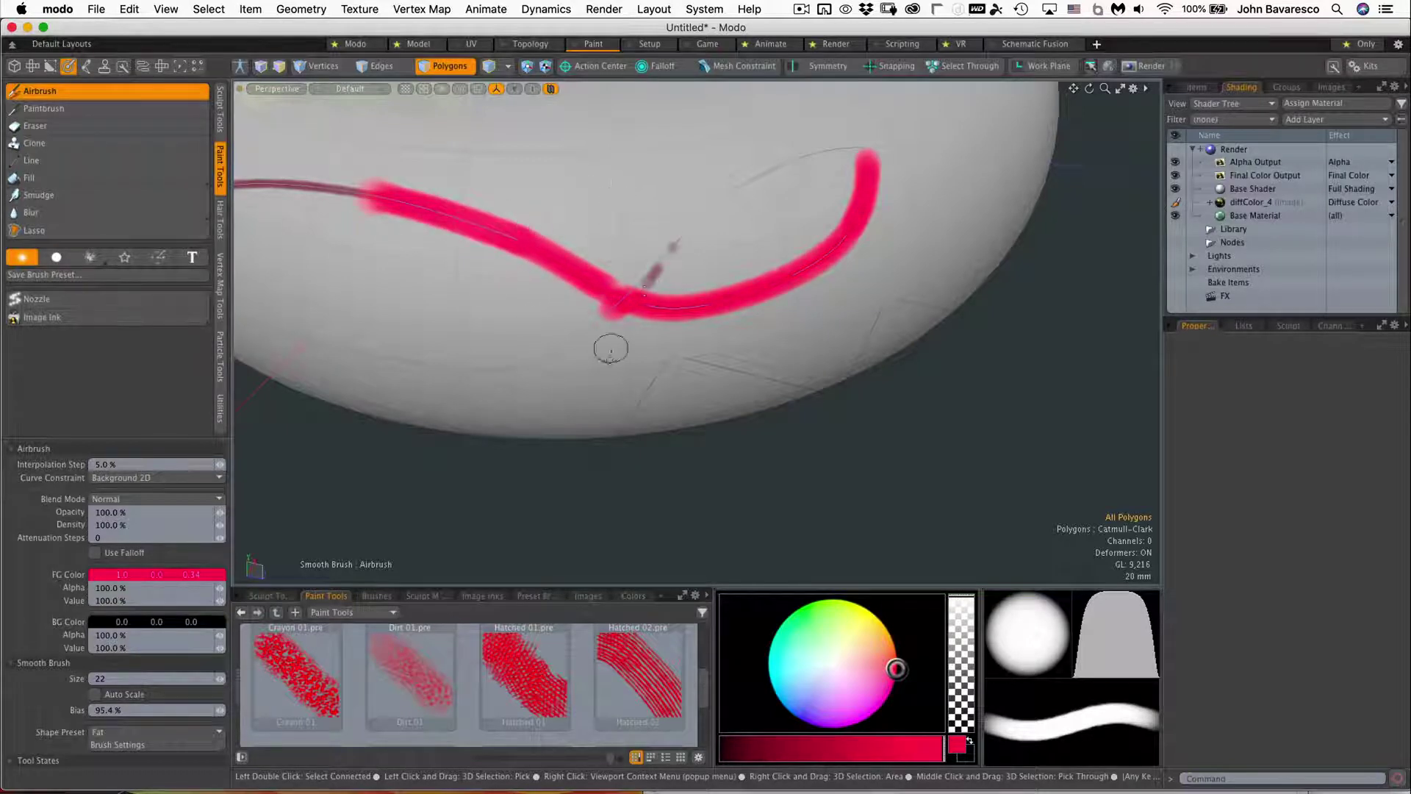
Step: Set the Airbrush curve constraint to Background 3D and paint the left part of the lower curve with brush size 12
left_click_drag(600, 308, 554, 316, "ctrl+alt")
mouse_move(555, 316)
left_mouse_down("alt")
mouse_move(605, 306)
mouse_move(607, 332)
mouse_move(651, 309)
mouse_move(735, 319)
mouse_move(771, 385)
left_mouse_up("alt")
mouse_move(533, 365)
left_mouse_down("alt")
mouse_move(743, 278)
mouse_move(728, 224)
mouse_move(671, 220)
mouse_move(798, 323)
mouse_move(882, 349)
mouse_move(616, 229)
mouse_move(835, 236)
mouse_move(825, 306)
left_mouse_up("alt")
key("3")
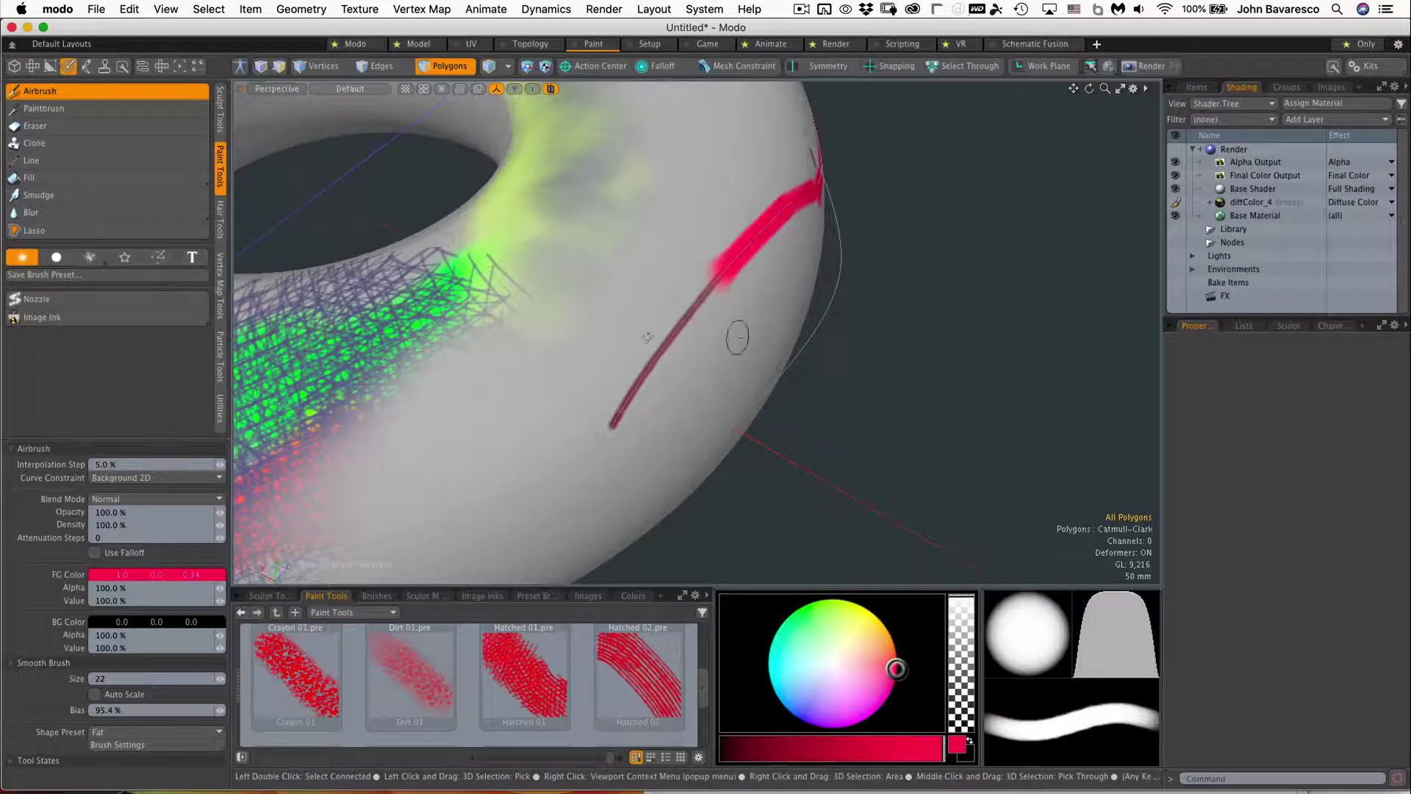
left_click(125, 480)
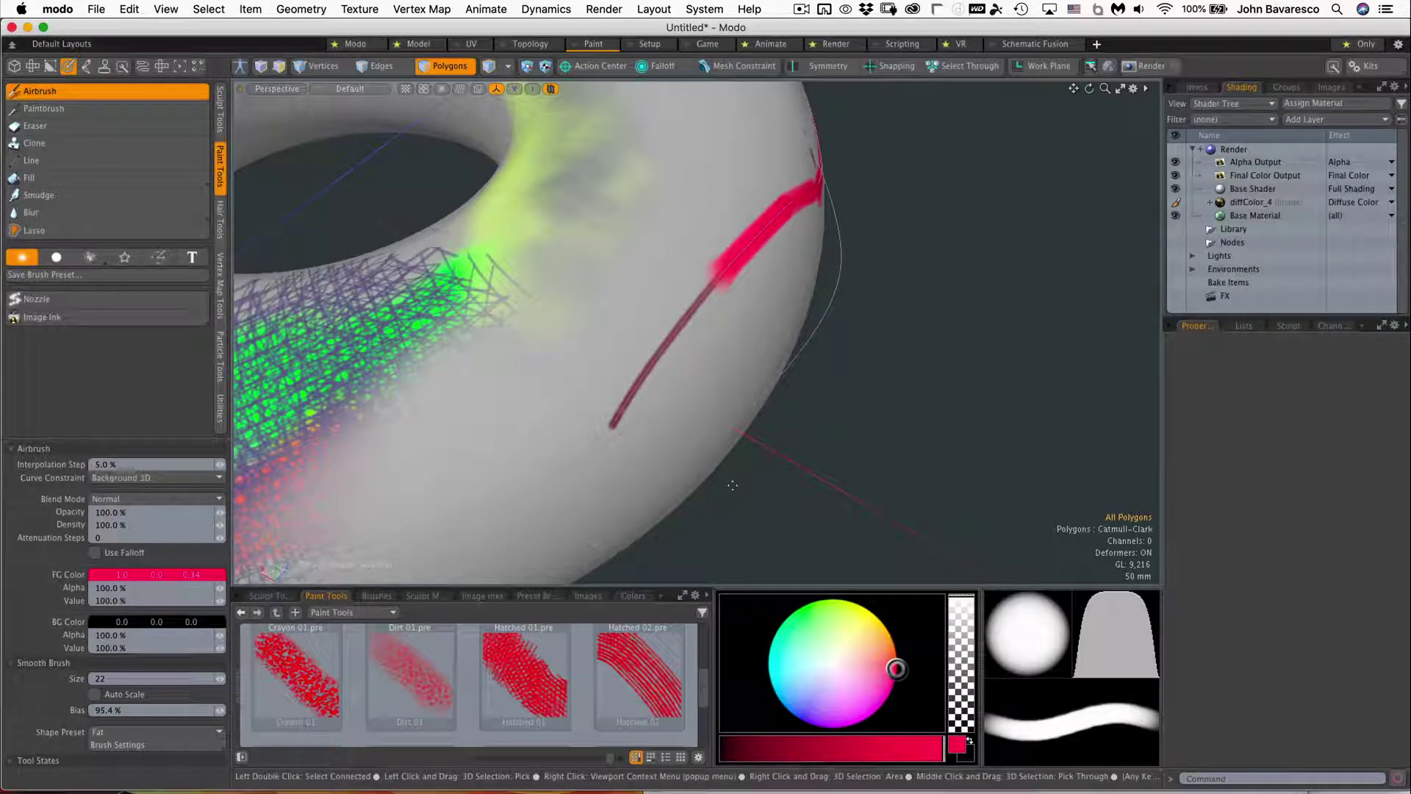
left_click_drag(646, 466, 584, 343, "ctrl+alt")
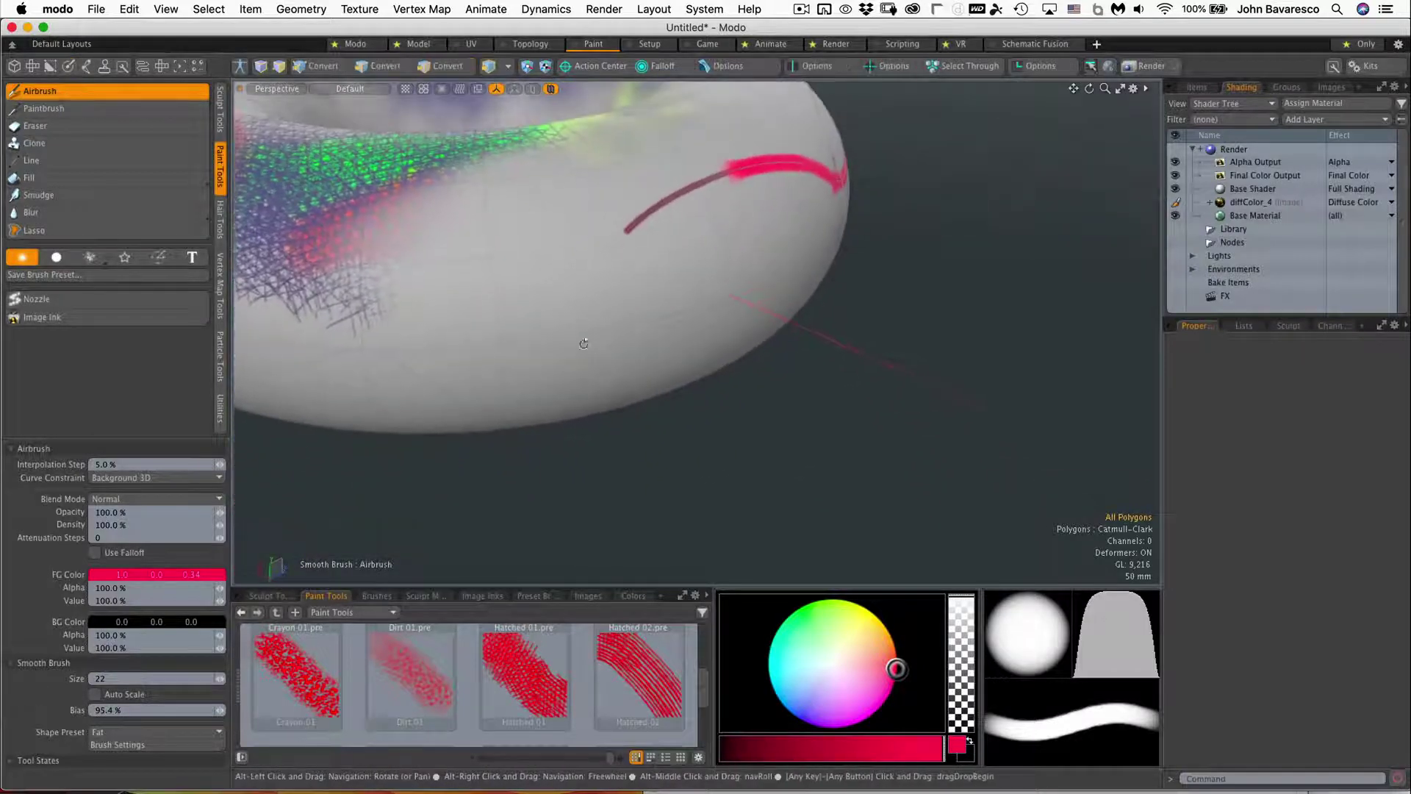
left_click(525, 364)
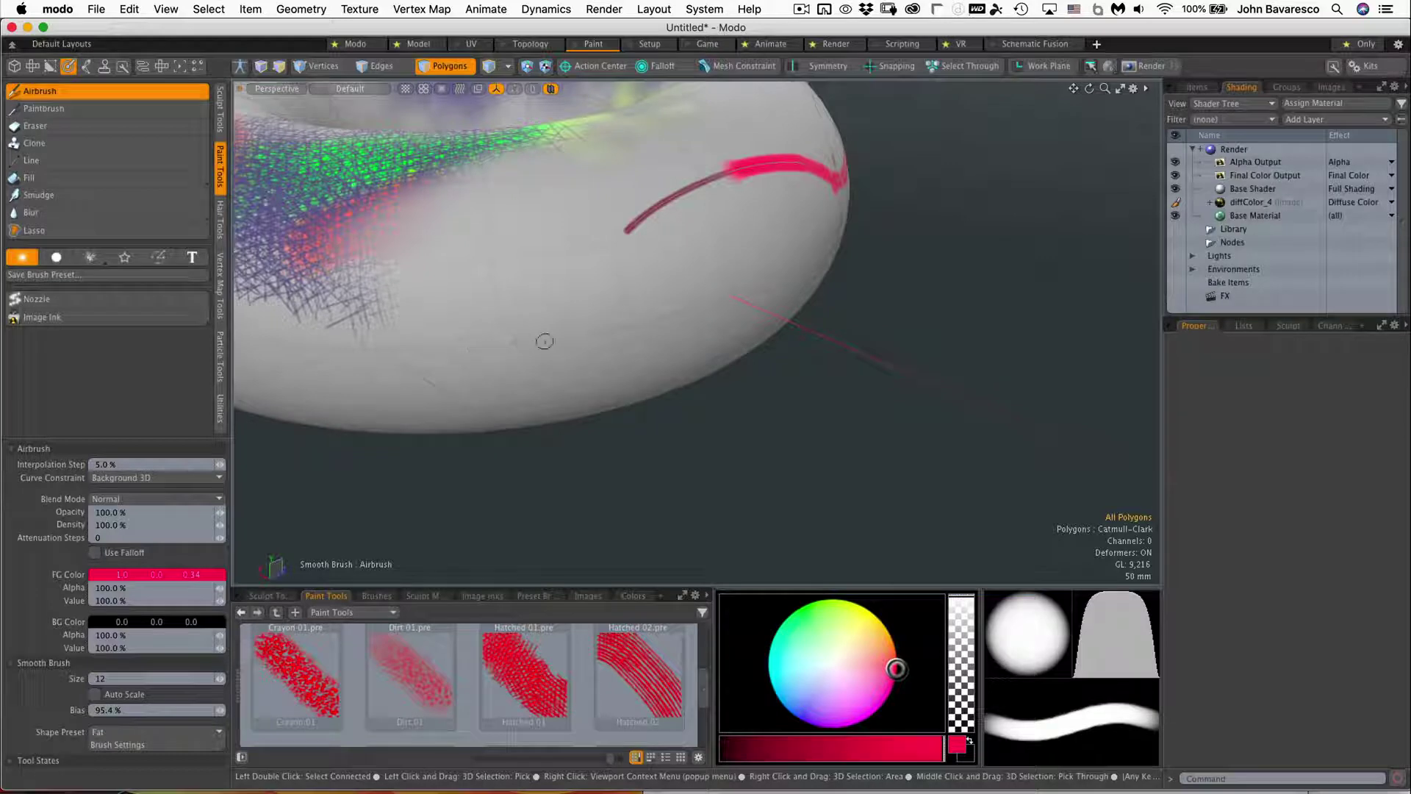
mouse_move(551, 343)
left_mouse_down("alt")
mouse_move(591, 408)
mouse_move(553, 335)
left_mouse_up("alt")
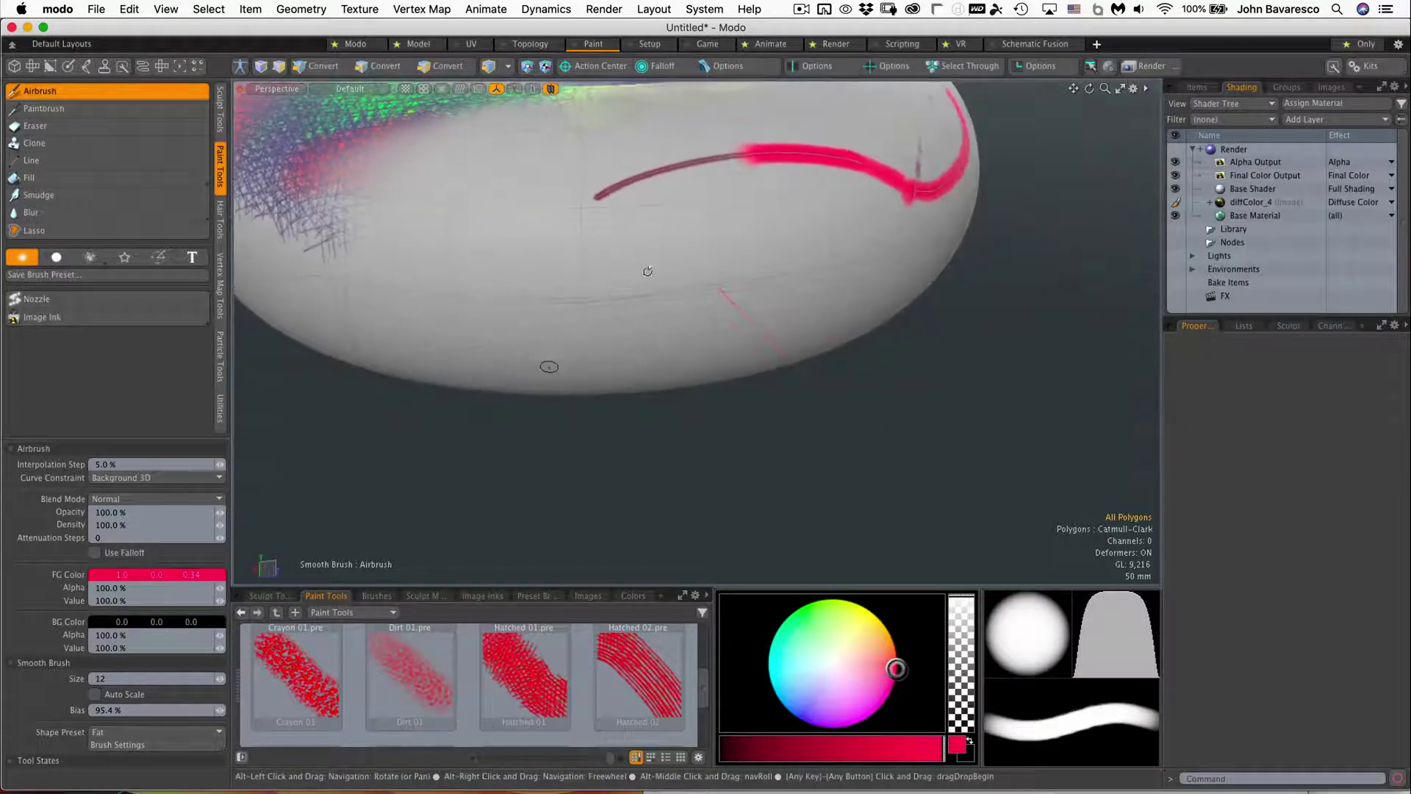
mouse_move(648, 272)
left_mouse_down("alt")
mouse_move(788, 240)
mouse_move(630, 307)
left_mouse_up("alt")
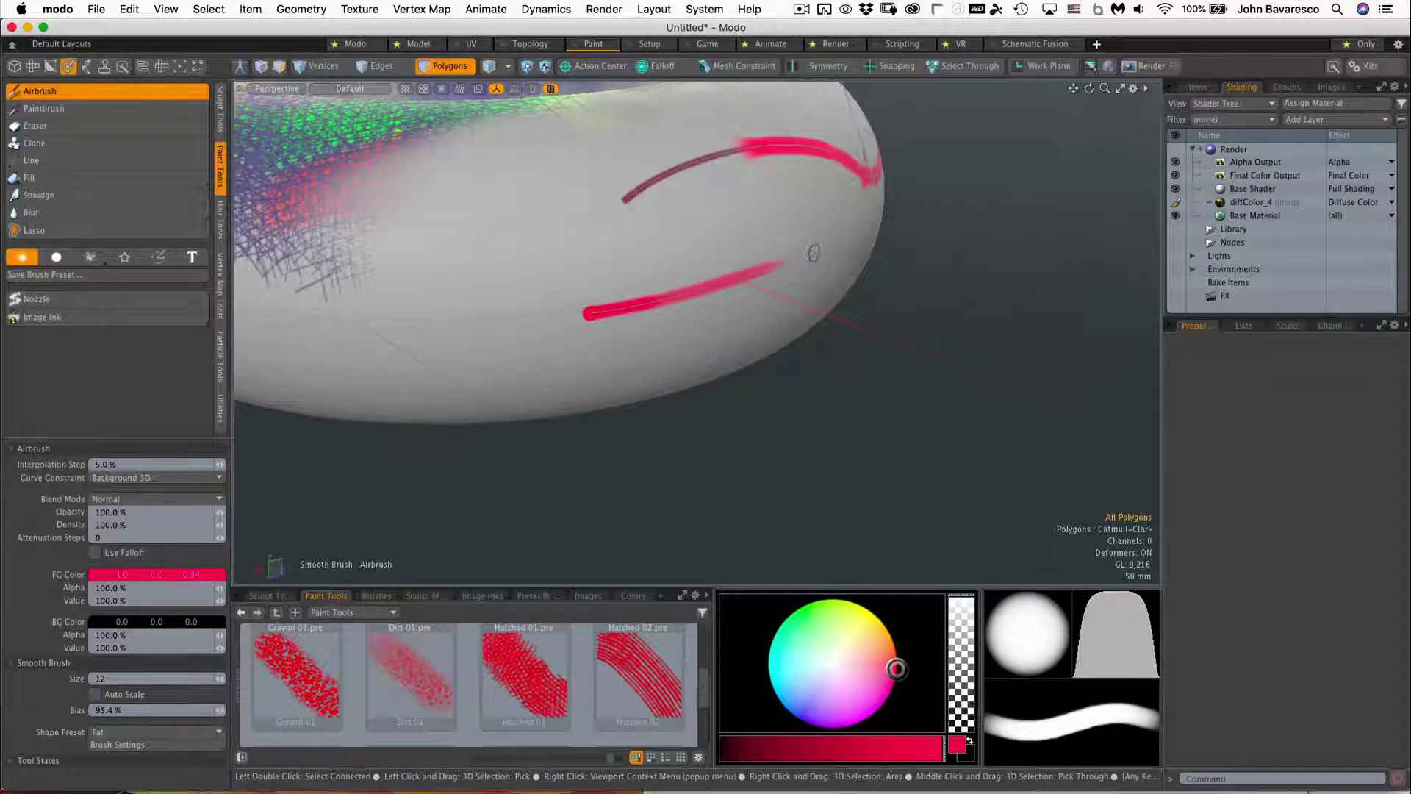
Step: Paint bright red along the left side and top of the curve loop at the right of the Torus to close it
mouse_move(794, 262)
left_mouse_down("alt")
mouse_move(809, 265)
mouse_move(736, 352)
mouse_move(724, 251)
mouse_move(766, 252)
mouse_move(755, 232)
left_mouse_up("alt")
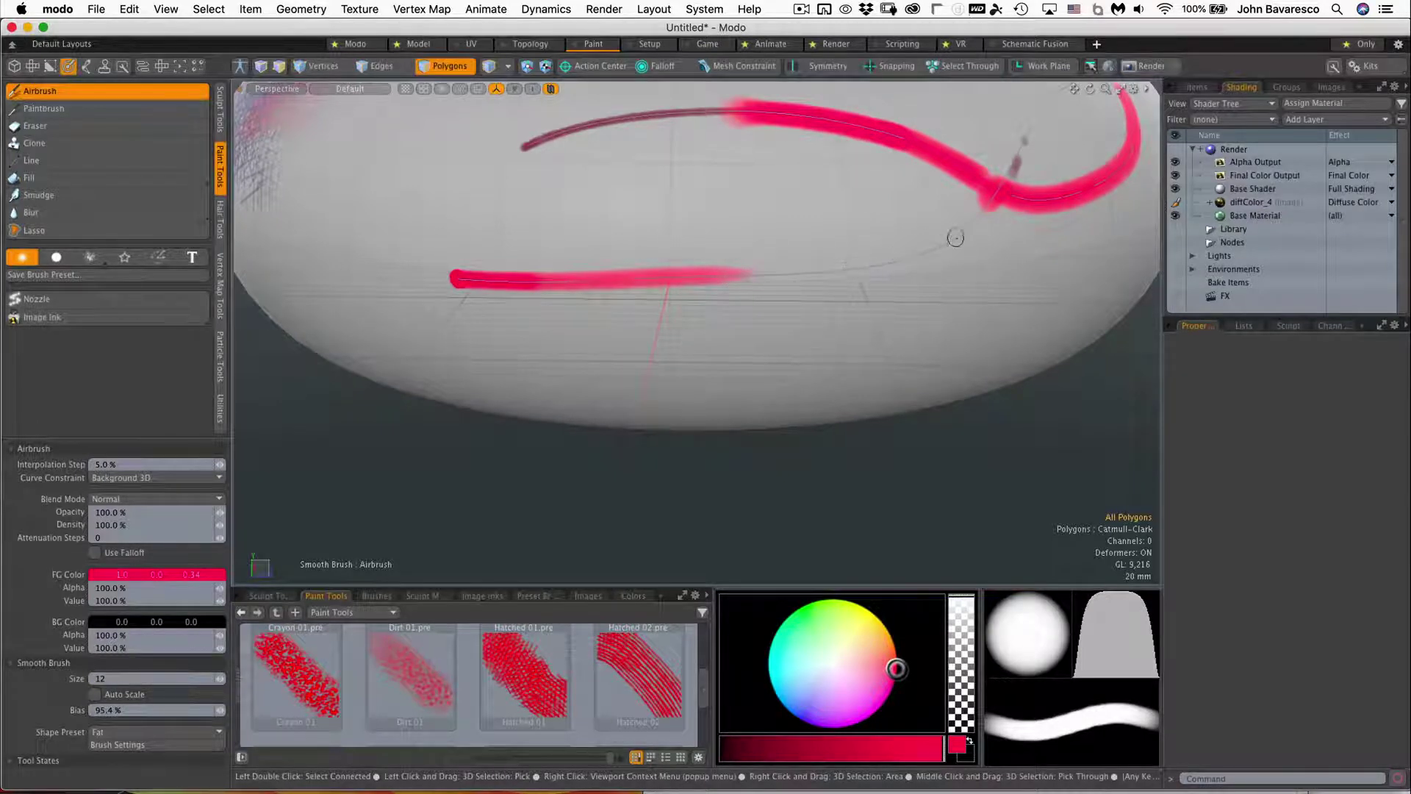
left_click_drag(1031, 141, 1052, 111)
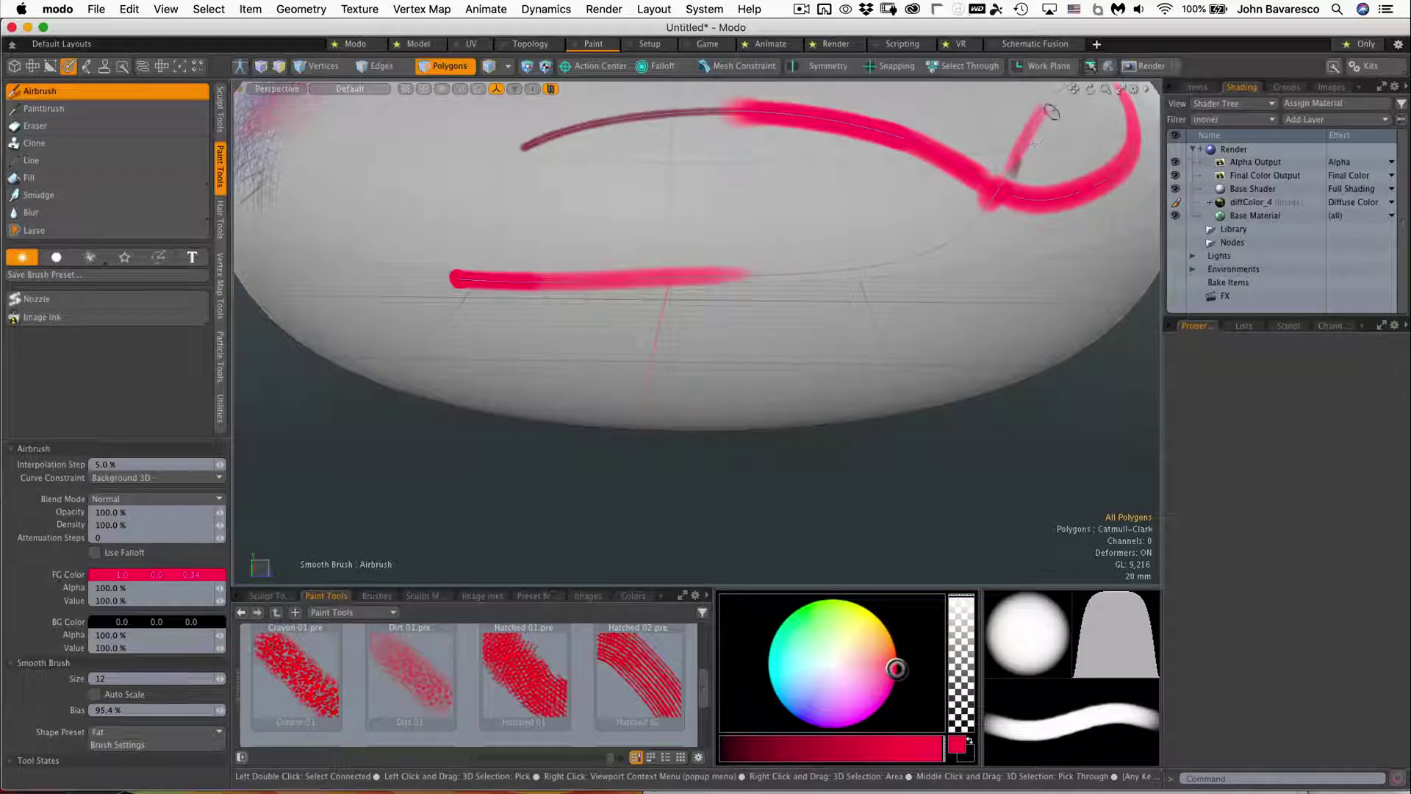
scroll(973, 219, "down", 3)
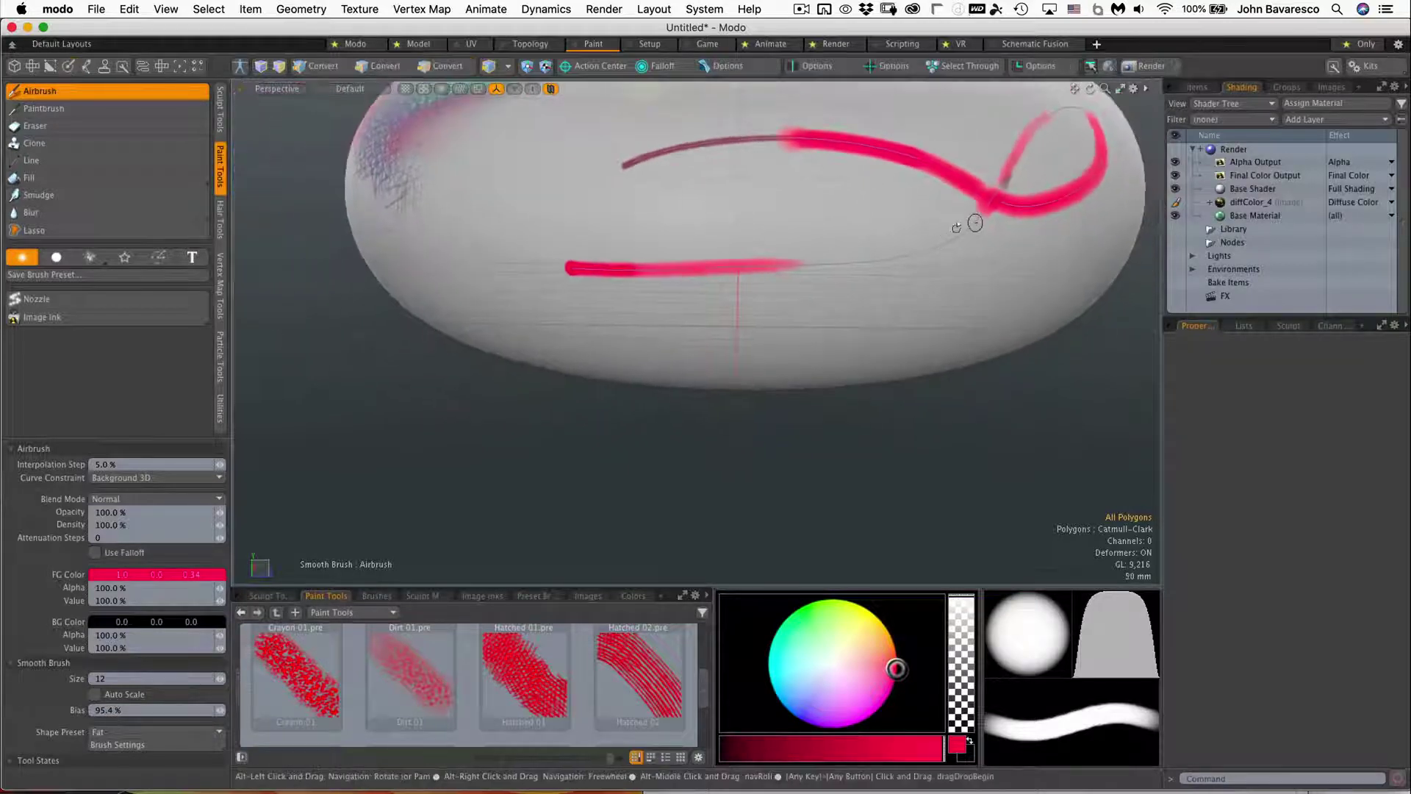
left_click_drag(970, 221, 910, 293, "alt")
left_click_drag(971, 213, 948, 255)
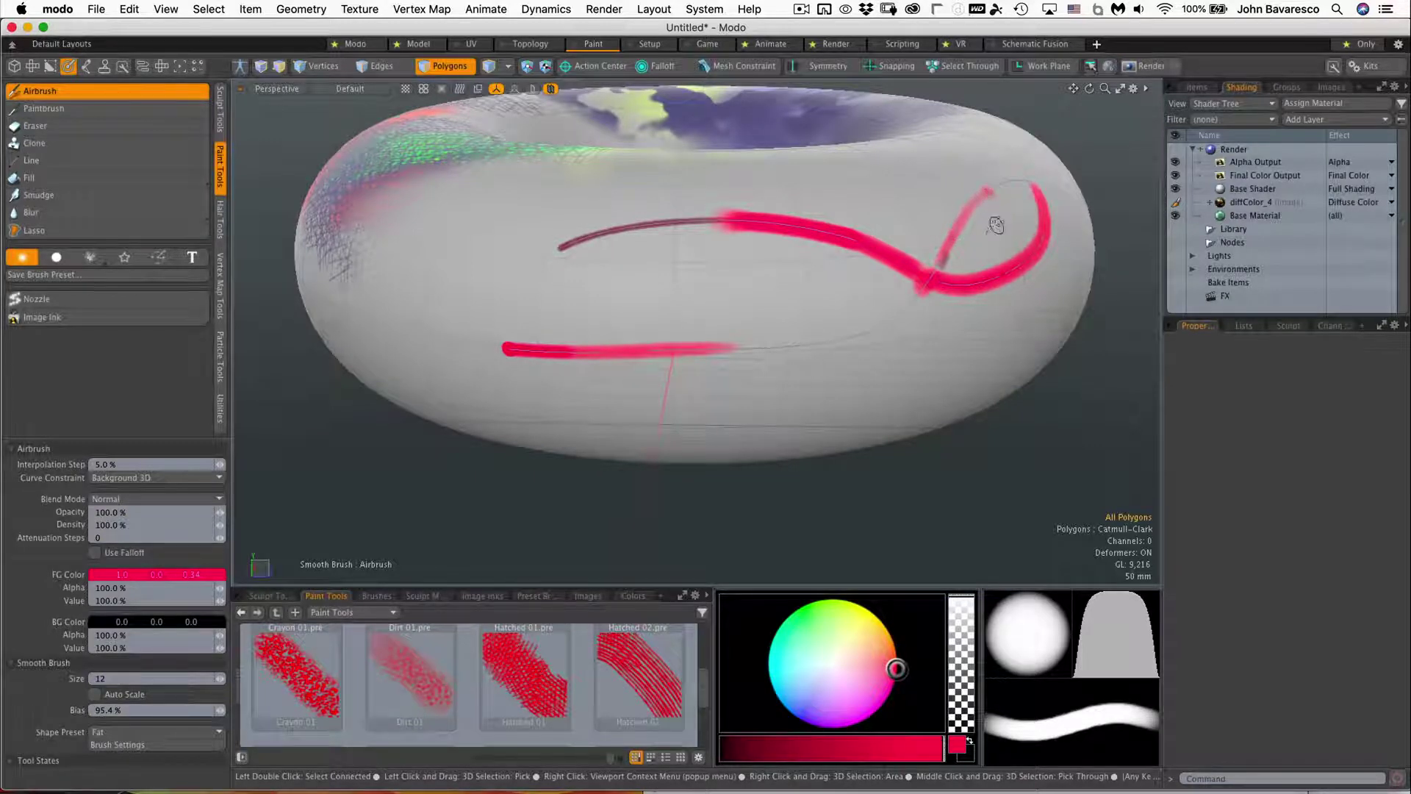
scroll(992, 219, "up", 3)
mouse_move(989, 214)
left_mouse_down("alt")
mouse_move(1014, 227)
mouse_move(1005, 250)
left_mouse_up("alt")
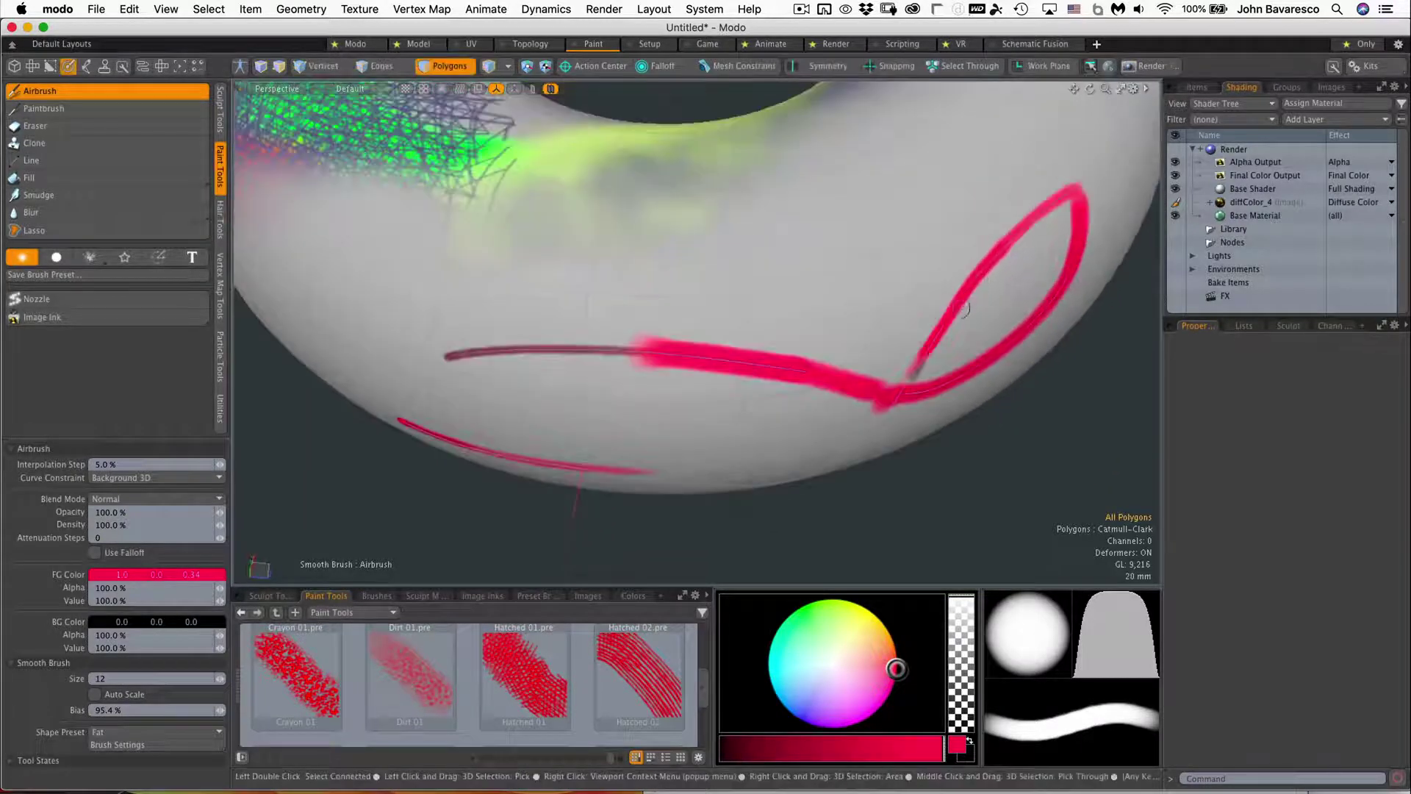
Step: Set the Airbrush curve constraint to Background 2D and continue the bright red stroke along the lower curve toward the loop
scroll(857, 340, "down", 3)
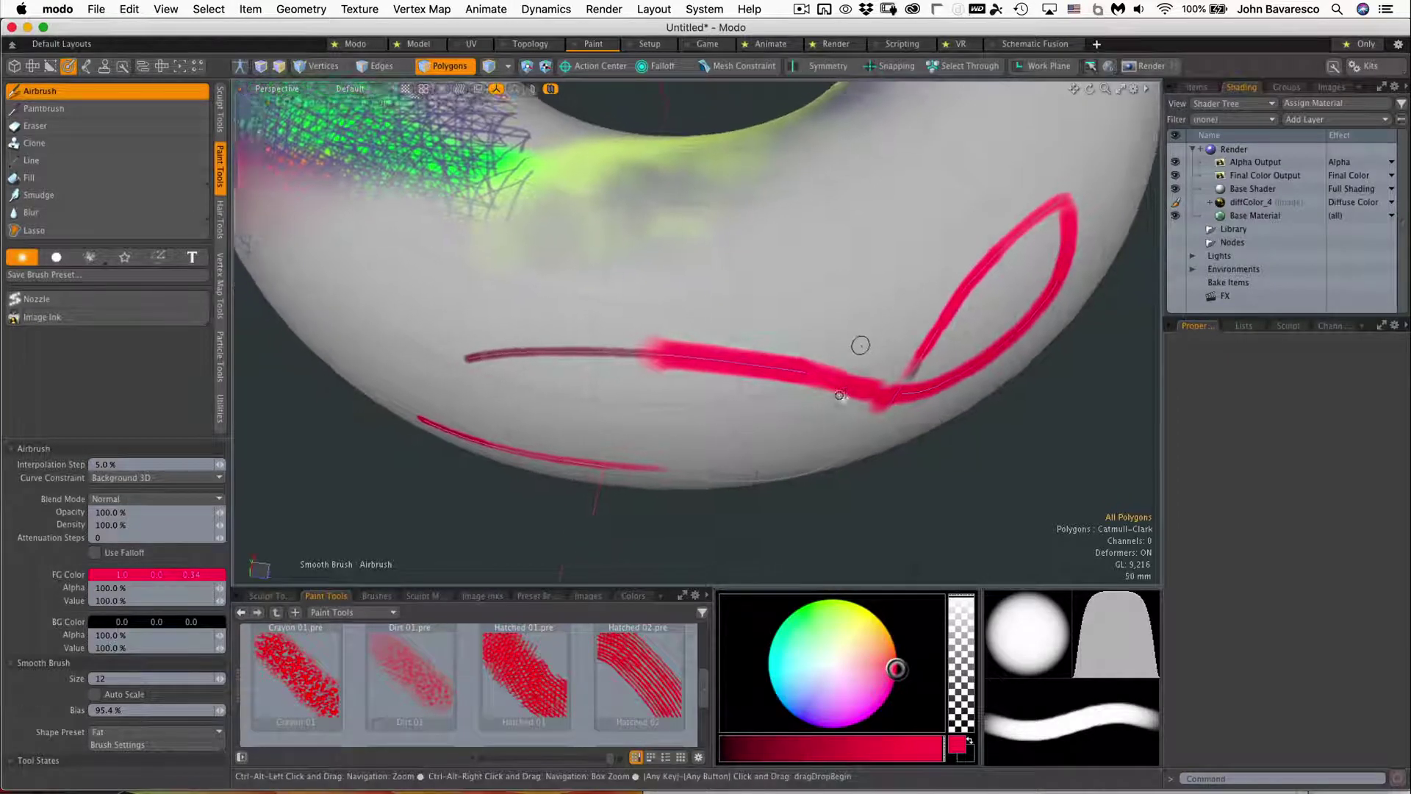
left_click_drag(854, 356, 845, 343, "alt")
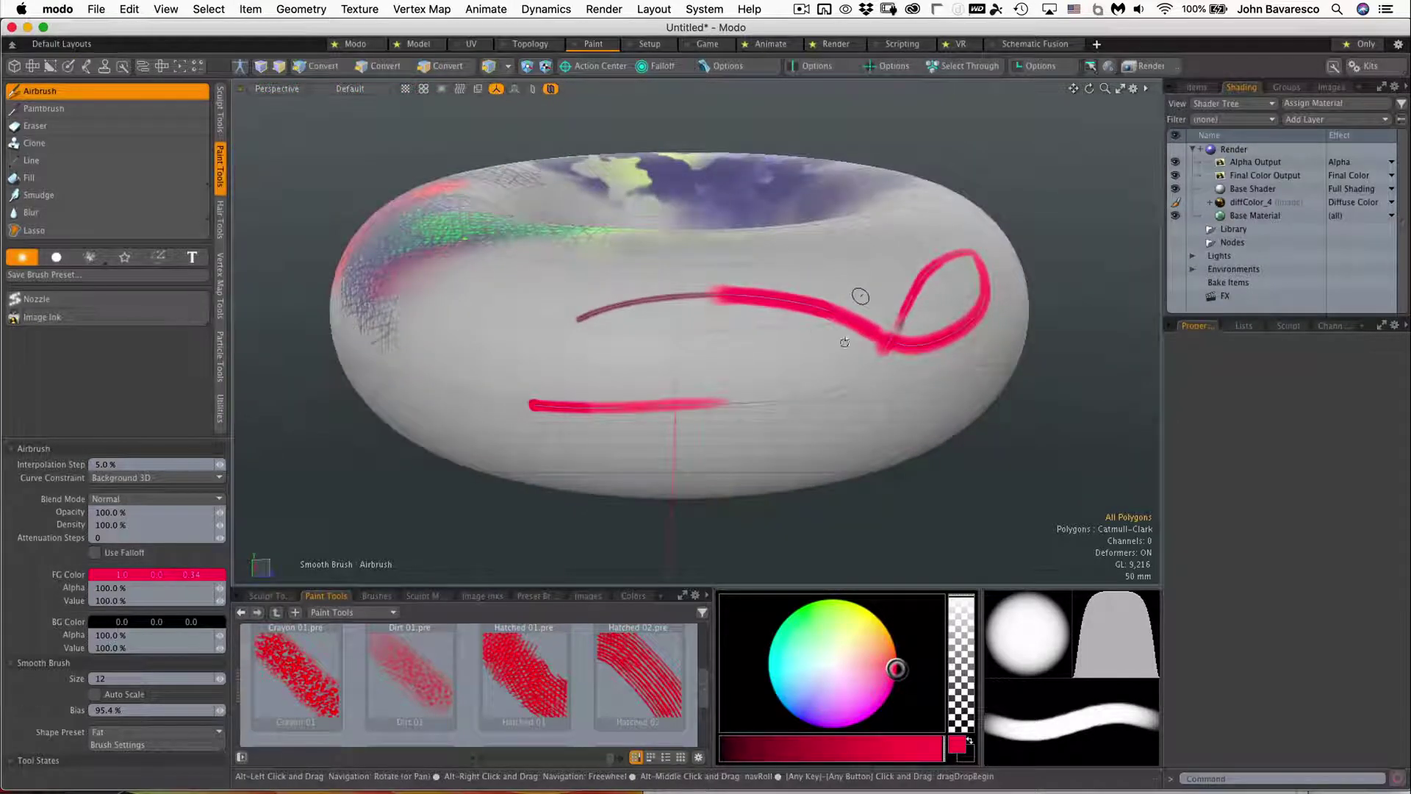
left_click(165, 477)
left_click(169, 485)
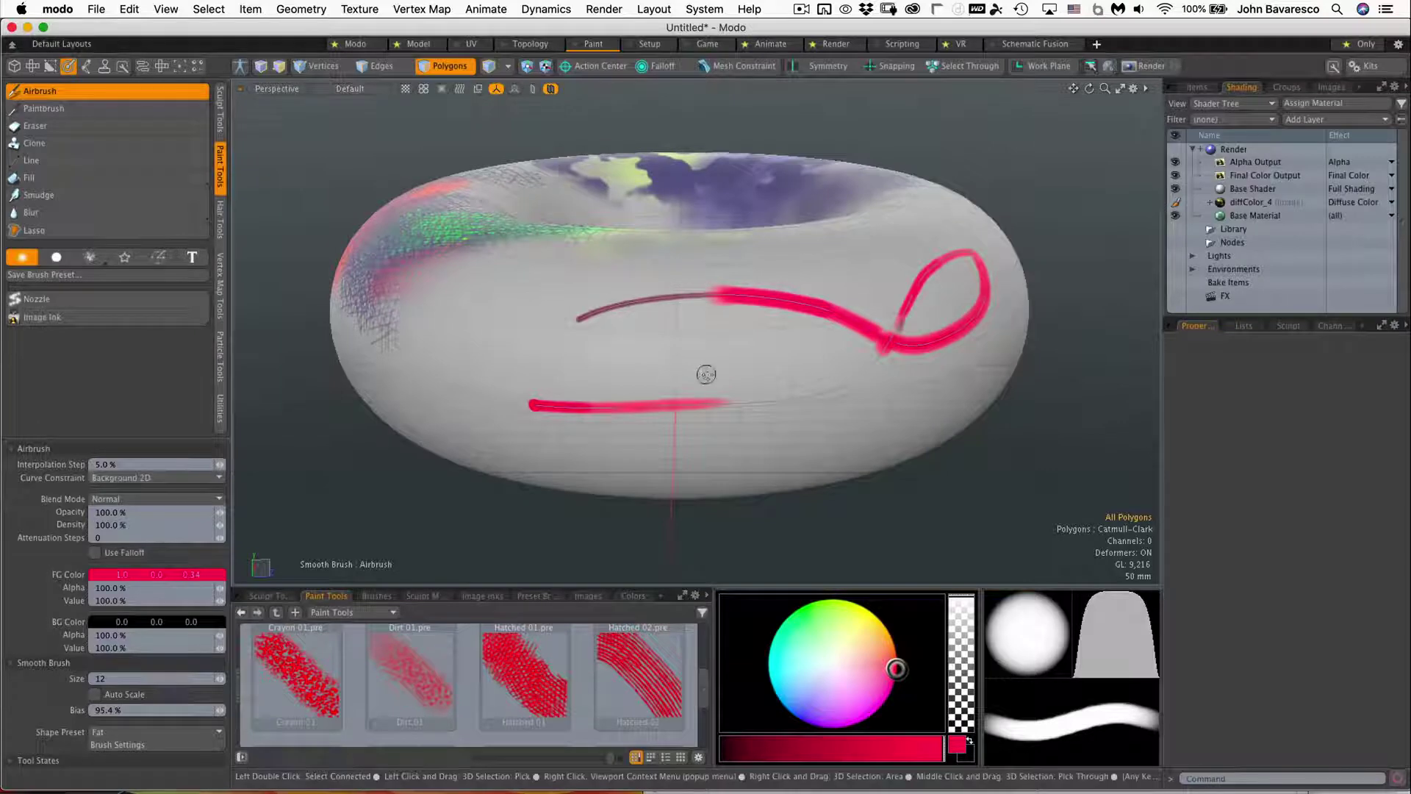
left_click_drag(687, 402, 798, 396)
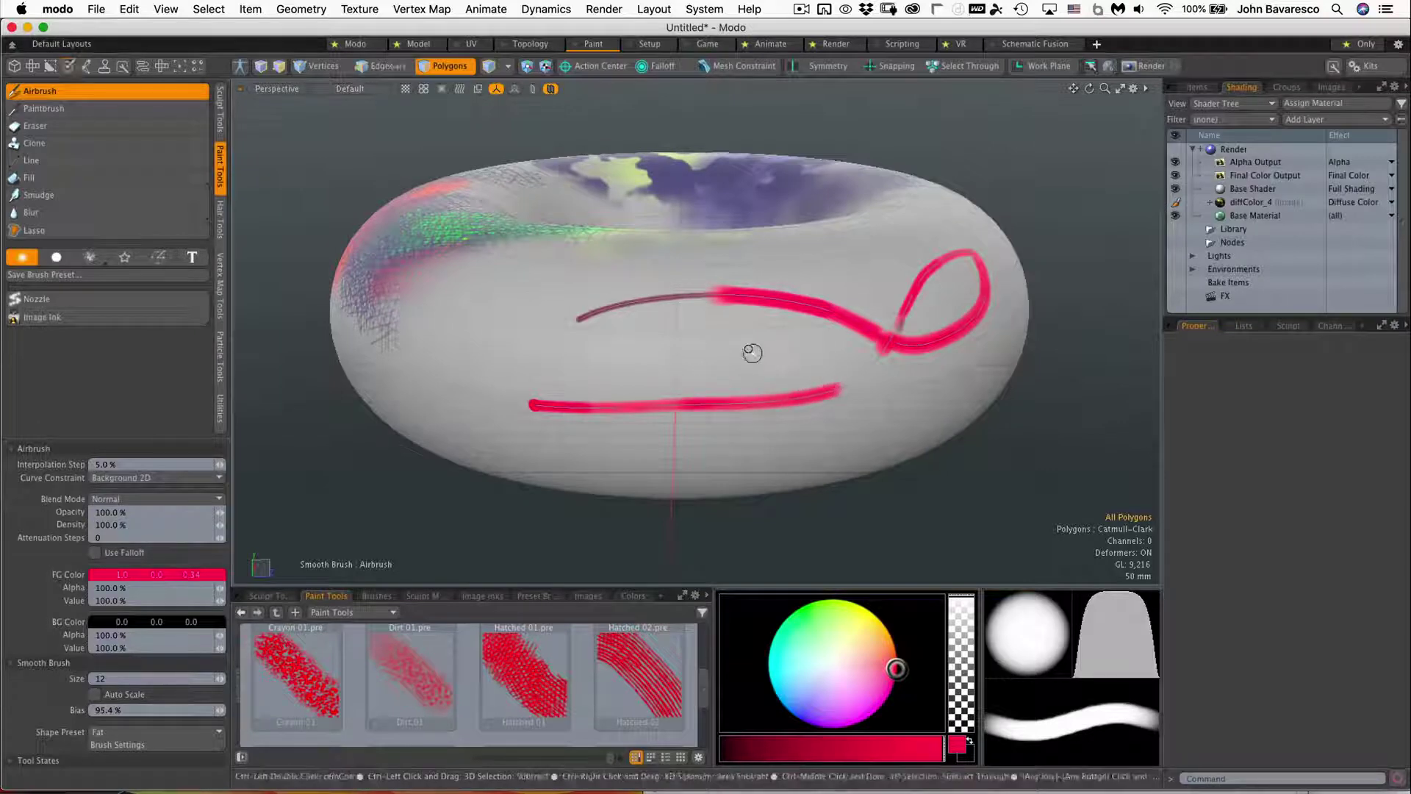
Step: Paint the connecting section between the lower stroke and the base of the loop on the Torus
left_click_drag(750, 353, 689, 299, "alt")
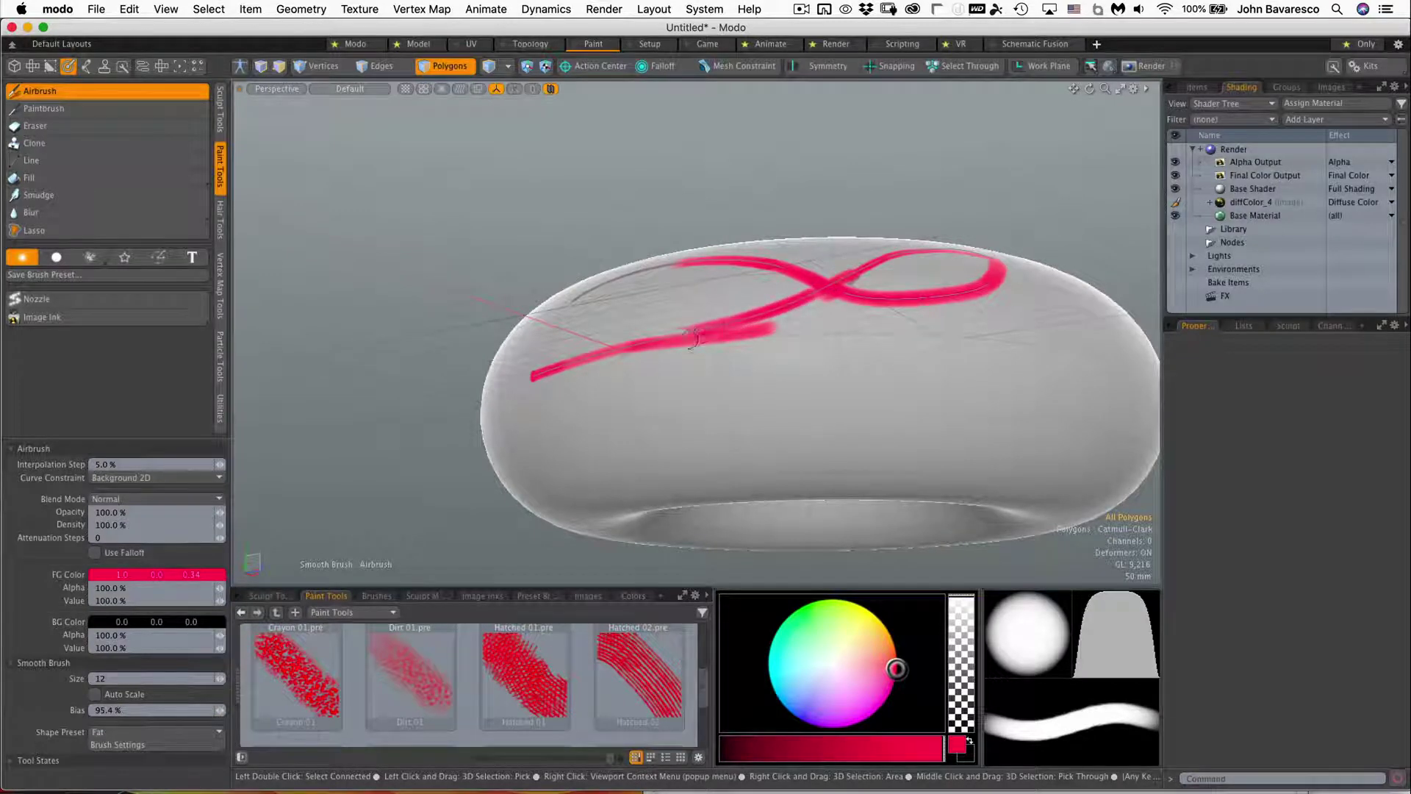
left_click_drag(772, 365, 794, 338, "ctrl+alt")
mouse_move(802, 396)
left_mouse_down("alt")
mouse_move(830, 380)
mouse_move(838, 409)
mouse_move(823, 397)
mouse_move(776, 419)
mouse_move(769, 448)
mouse_move(713, 309)
mouse_move(636, 393)
mouse_move(706, 412)
mouse_move(757, 463)
mouse_move(845, 407)
left_mouse_up("alt")
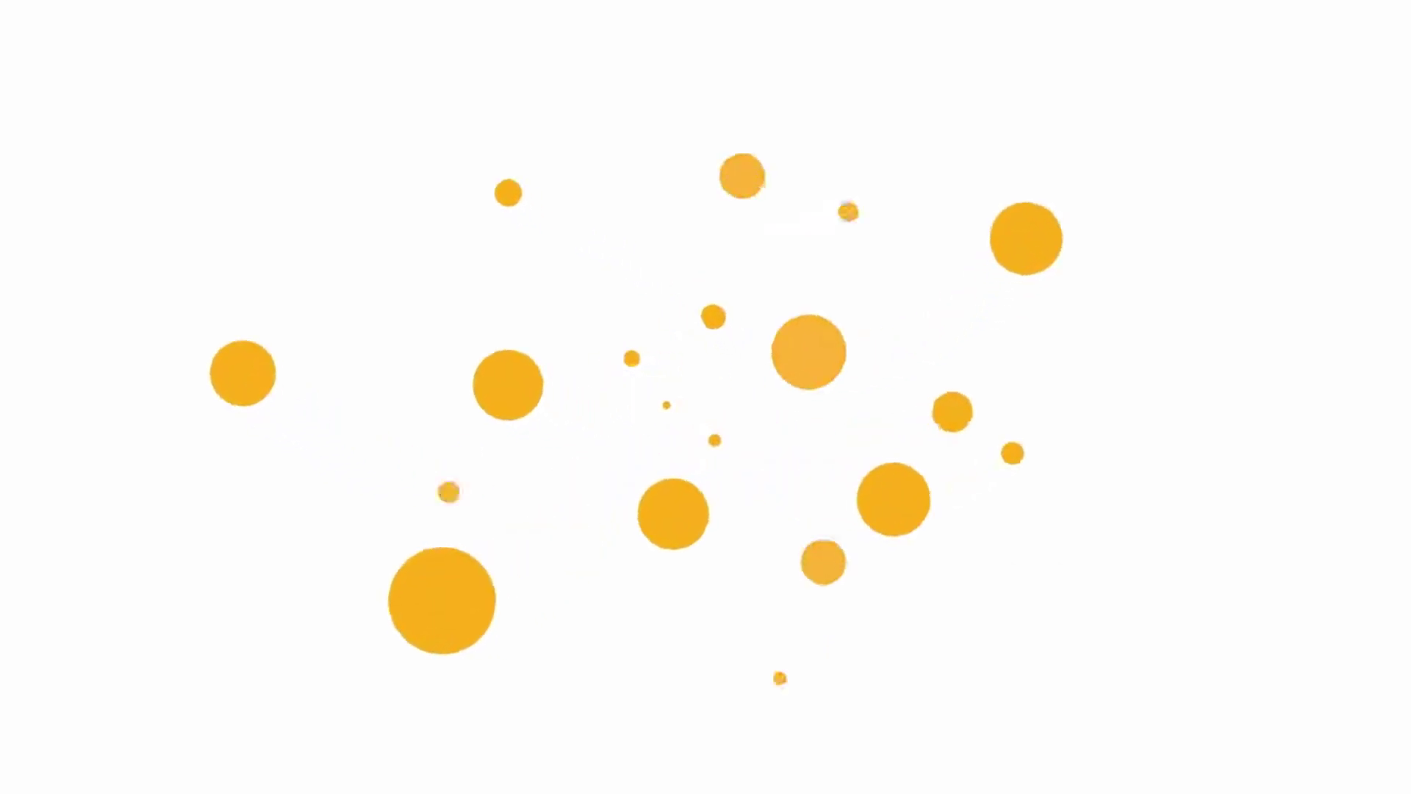